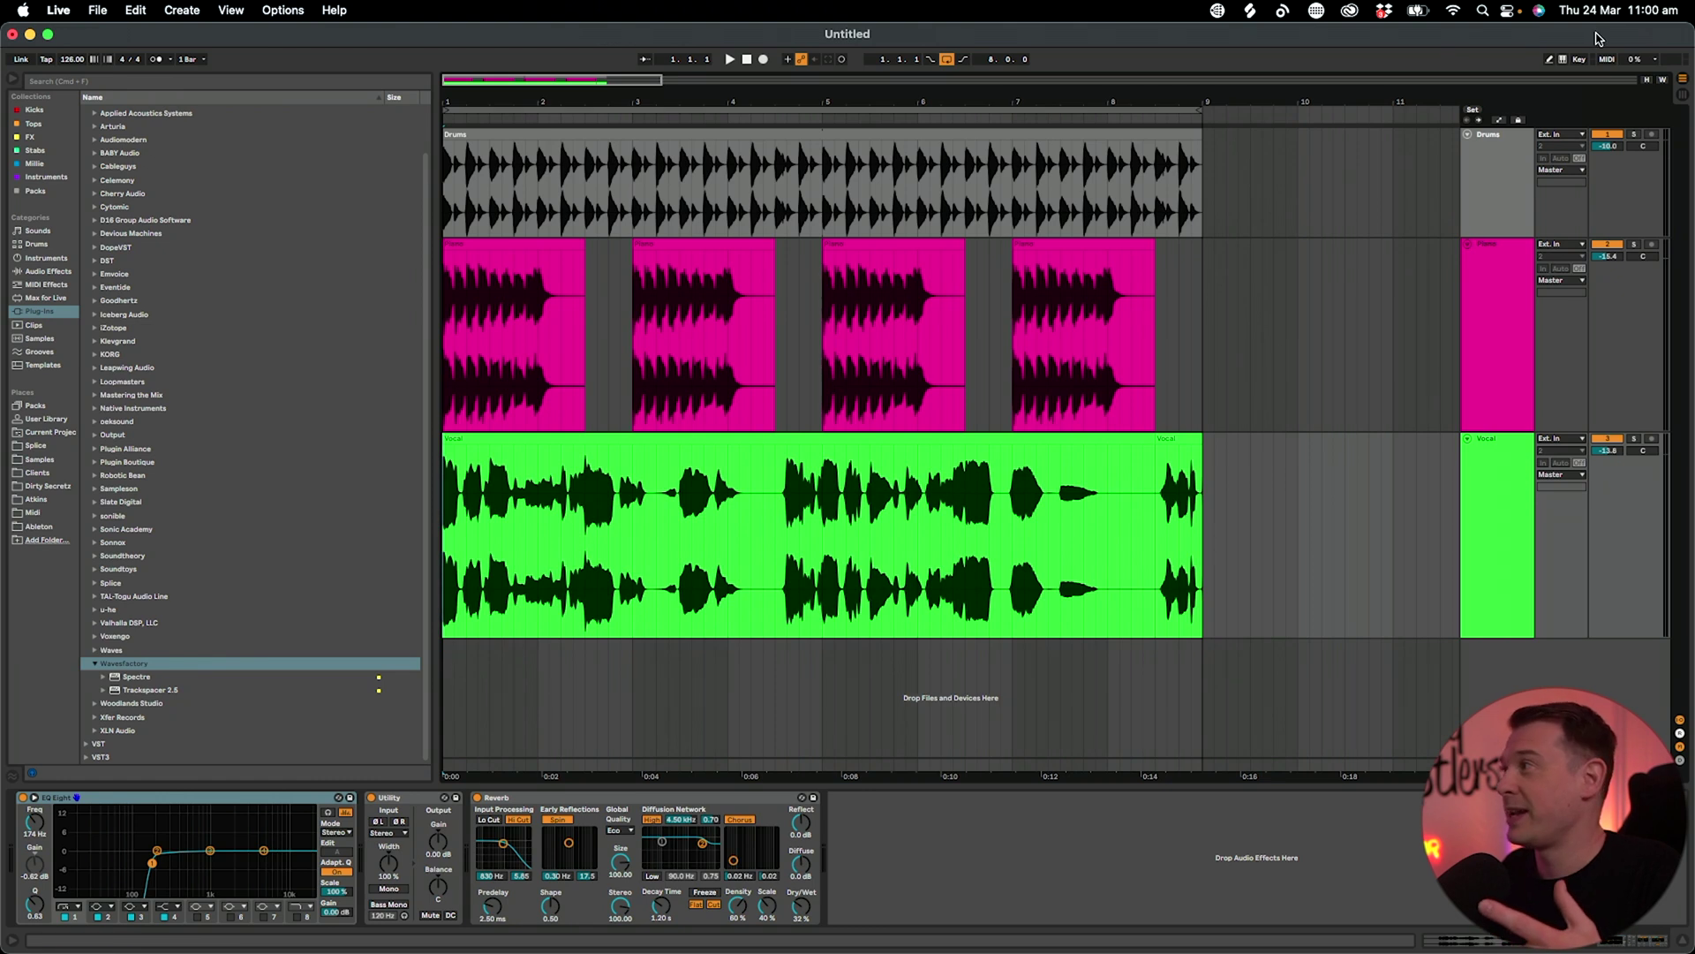
Select the Drums, Piano and Vocal tracks and play the eight-bar arrangement from bar 1.
{"action": "left_click", "coordinate": [1497, 168]}
{"action": "left_click", "coordinate": [1488, 273]}
{"action": "left_click", "coordinate": [1495, 463]}
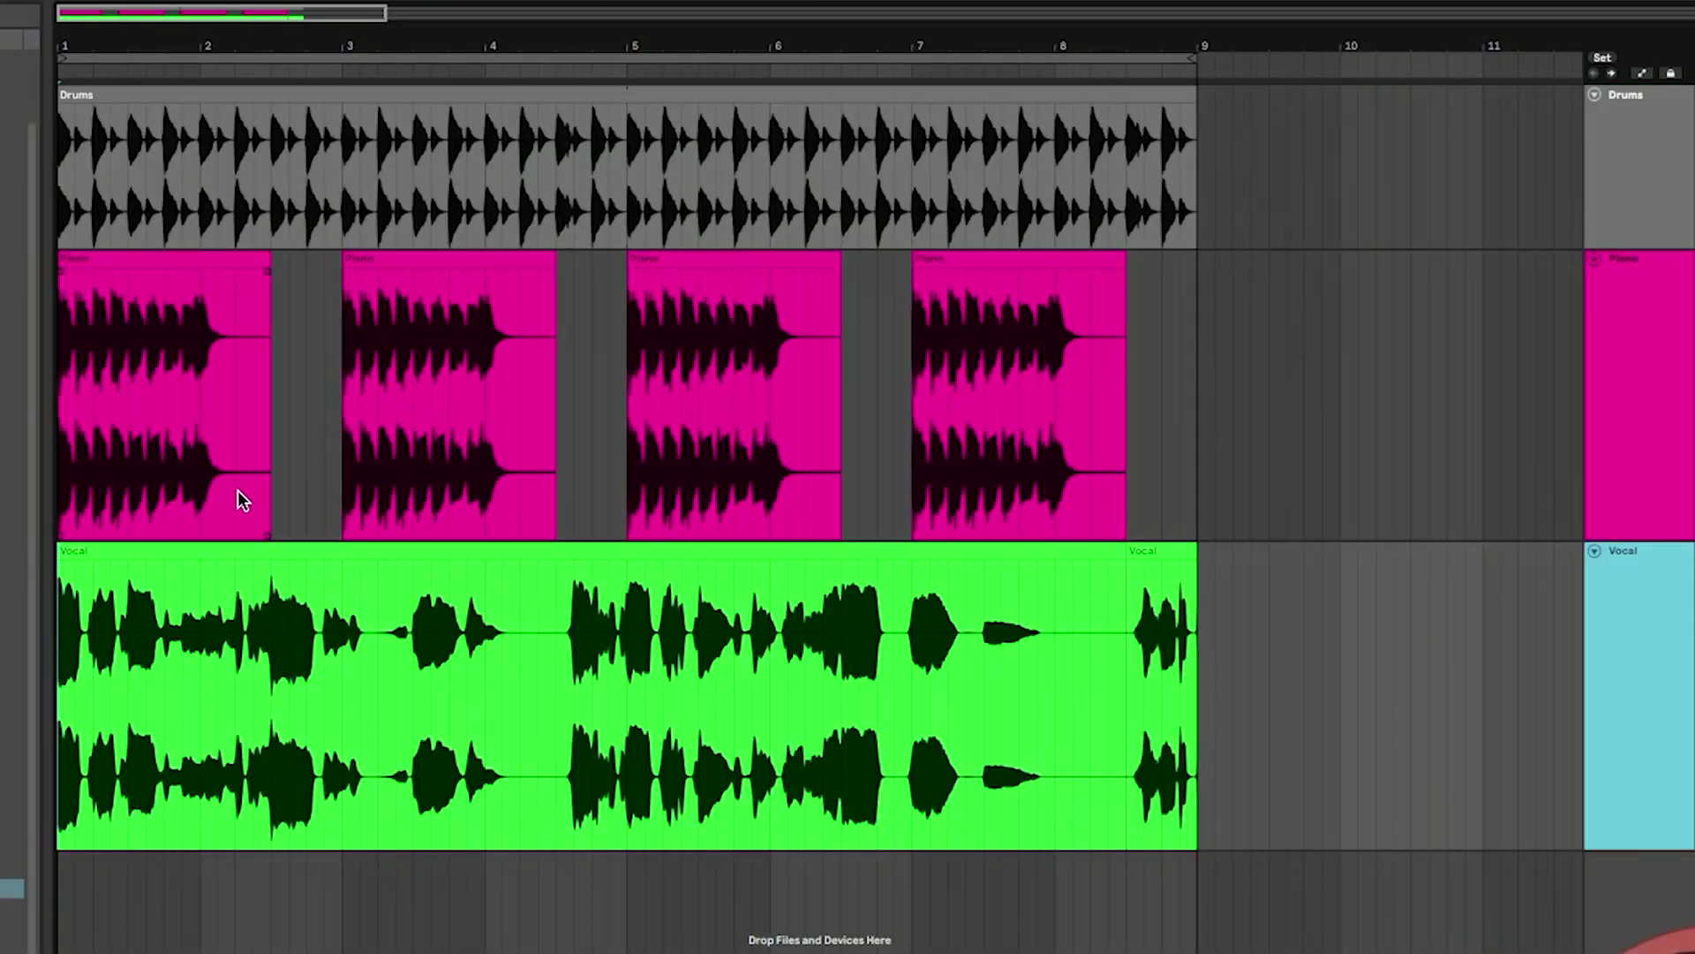
{"action": "key", "text": "space"}
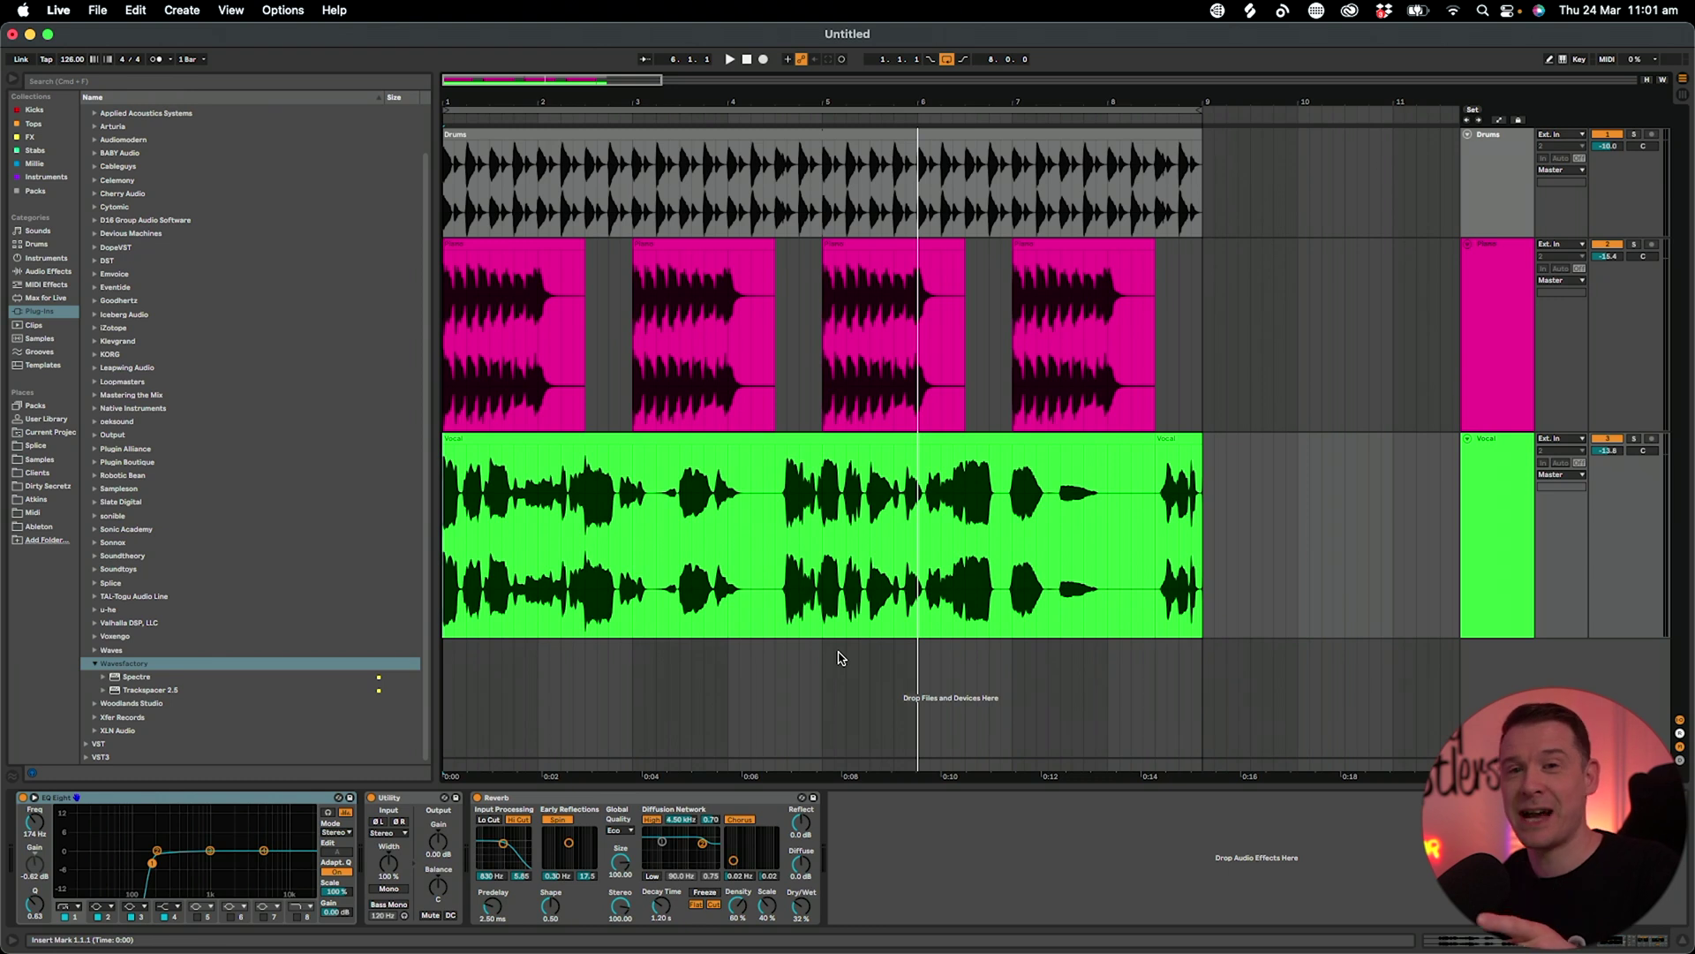
Drop Trackspacer 2.5 onto the Piano track and set its sidechain source to Vocal.
{"action": "left_click", "coordinate": [178, 691]}
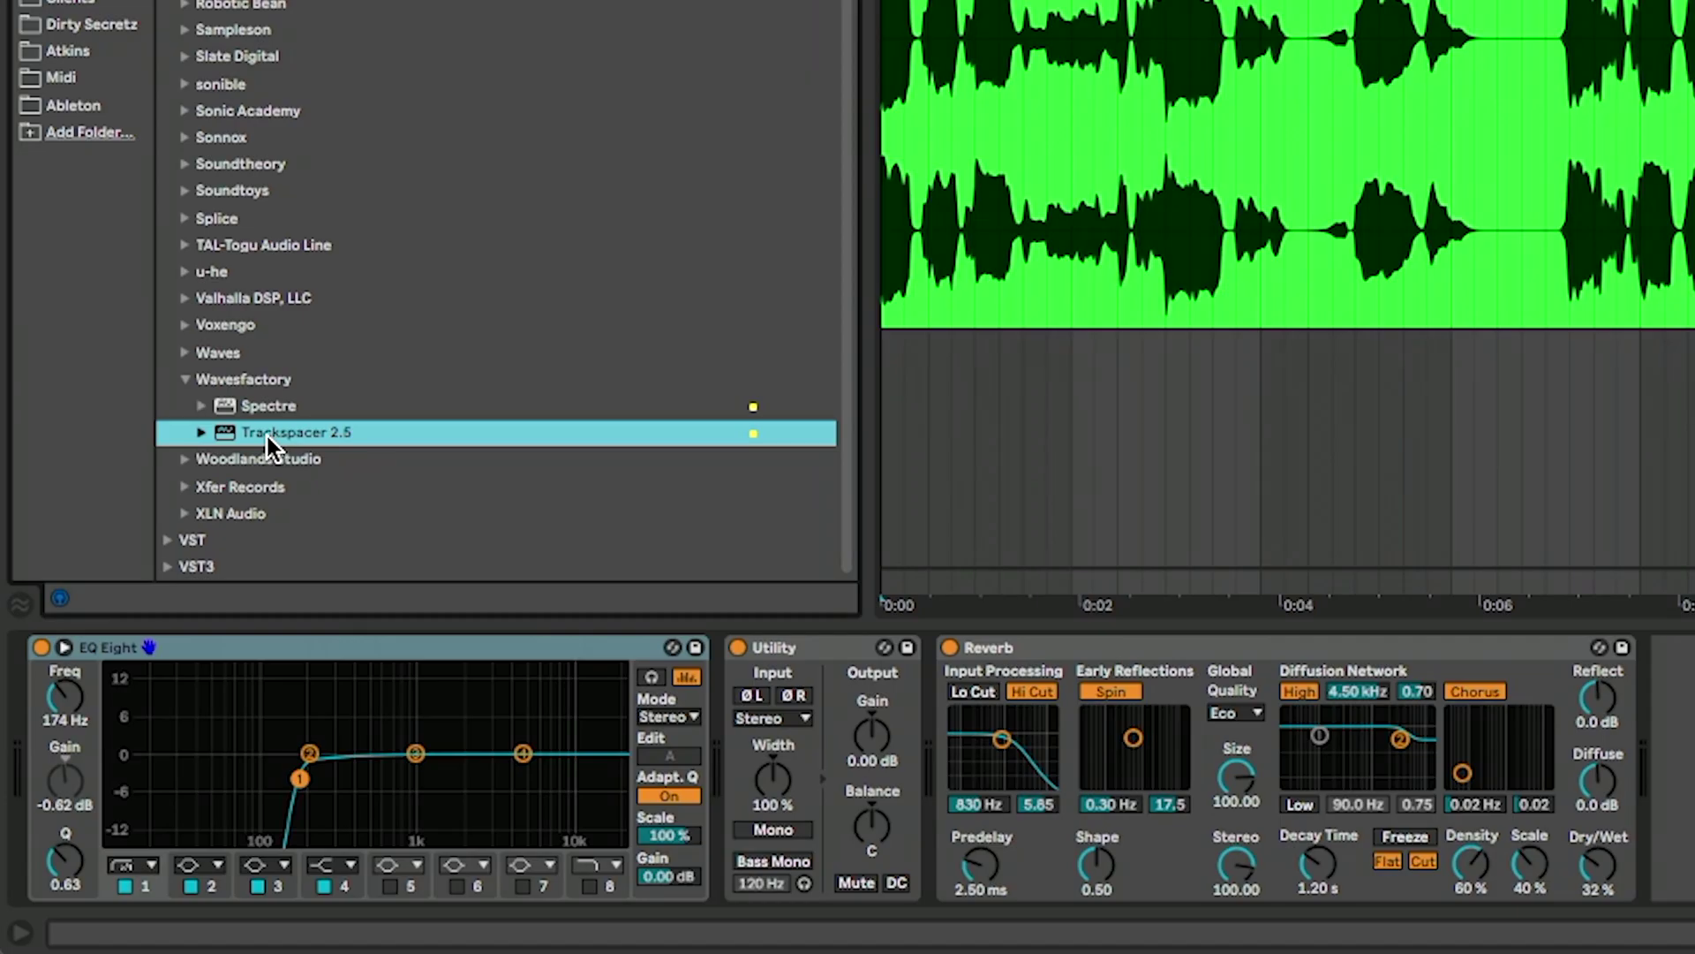
{"action": "left_click_drag", "start_coordinate": [141, 696], "coordinate": [1488, 351]}
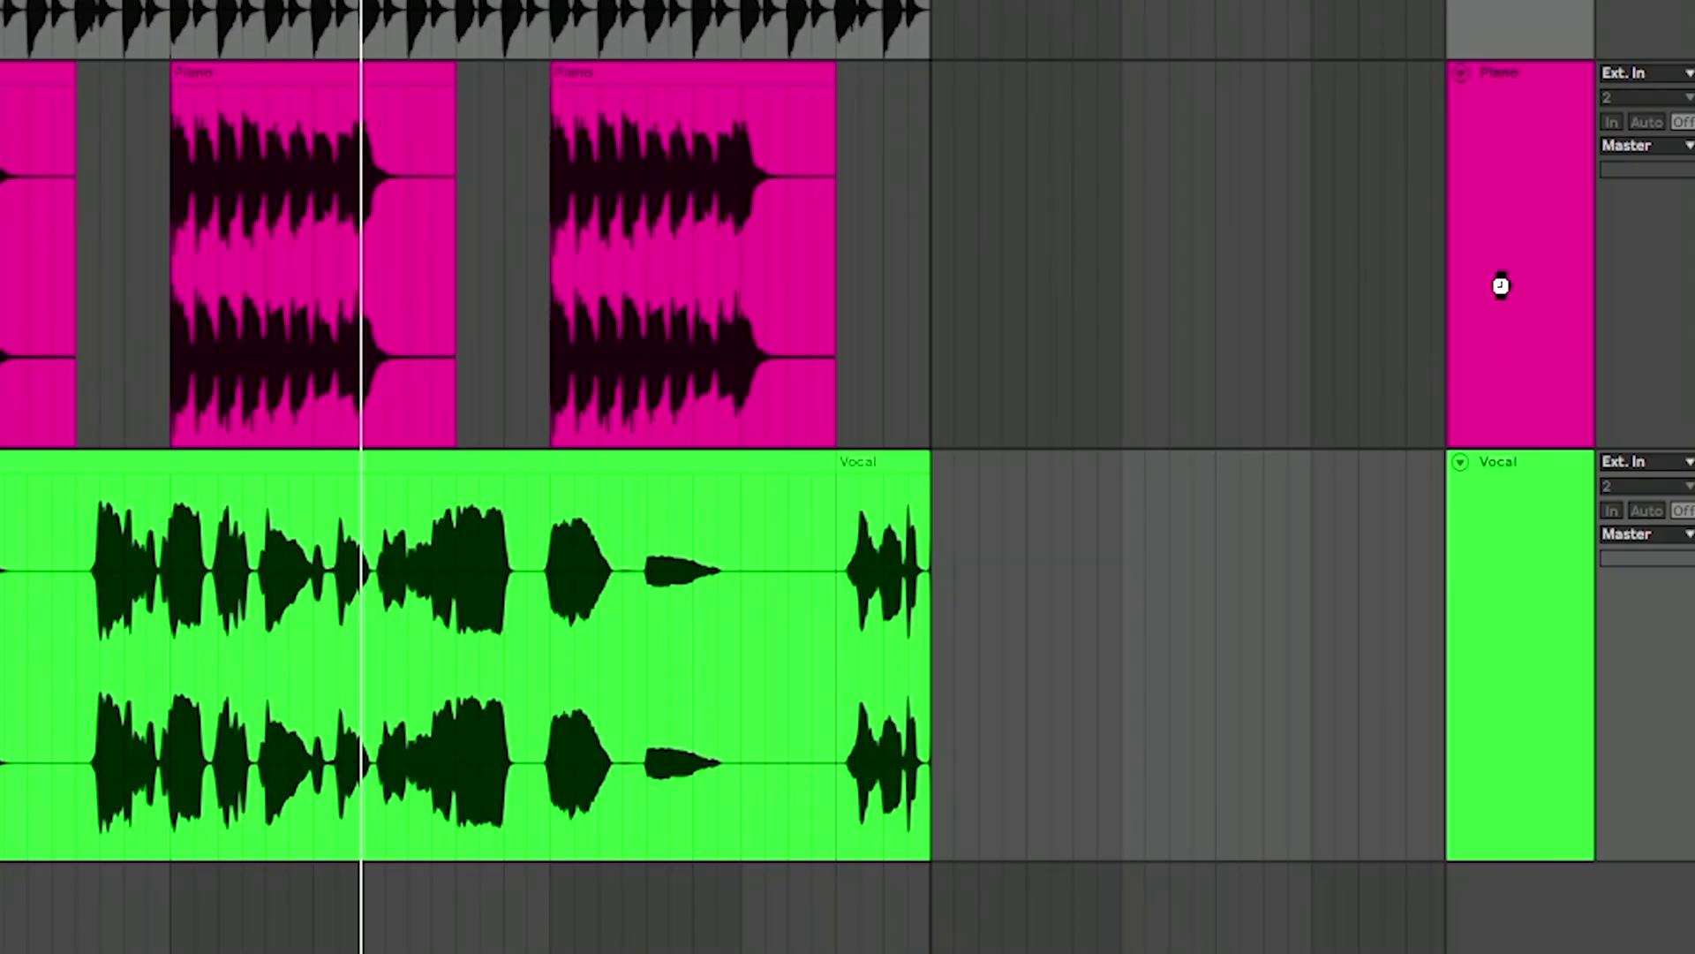
{"action": "left_click_drag", "start_coordinate": [1501, 285], "coordinate": [1502, 285]}
{"action": "left_click", "coordinate": [509, 782]}
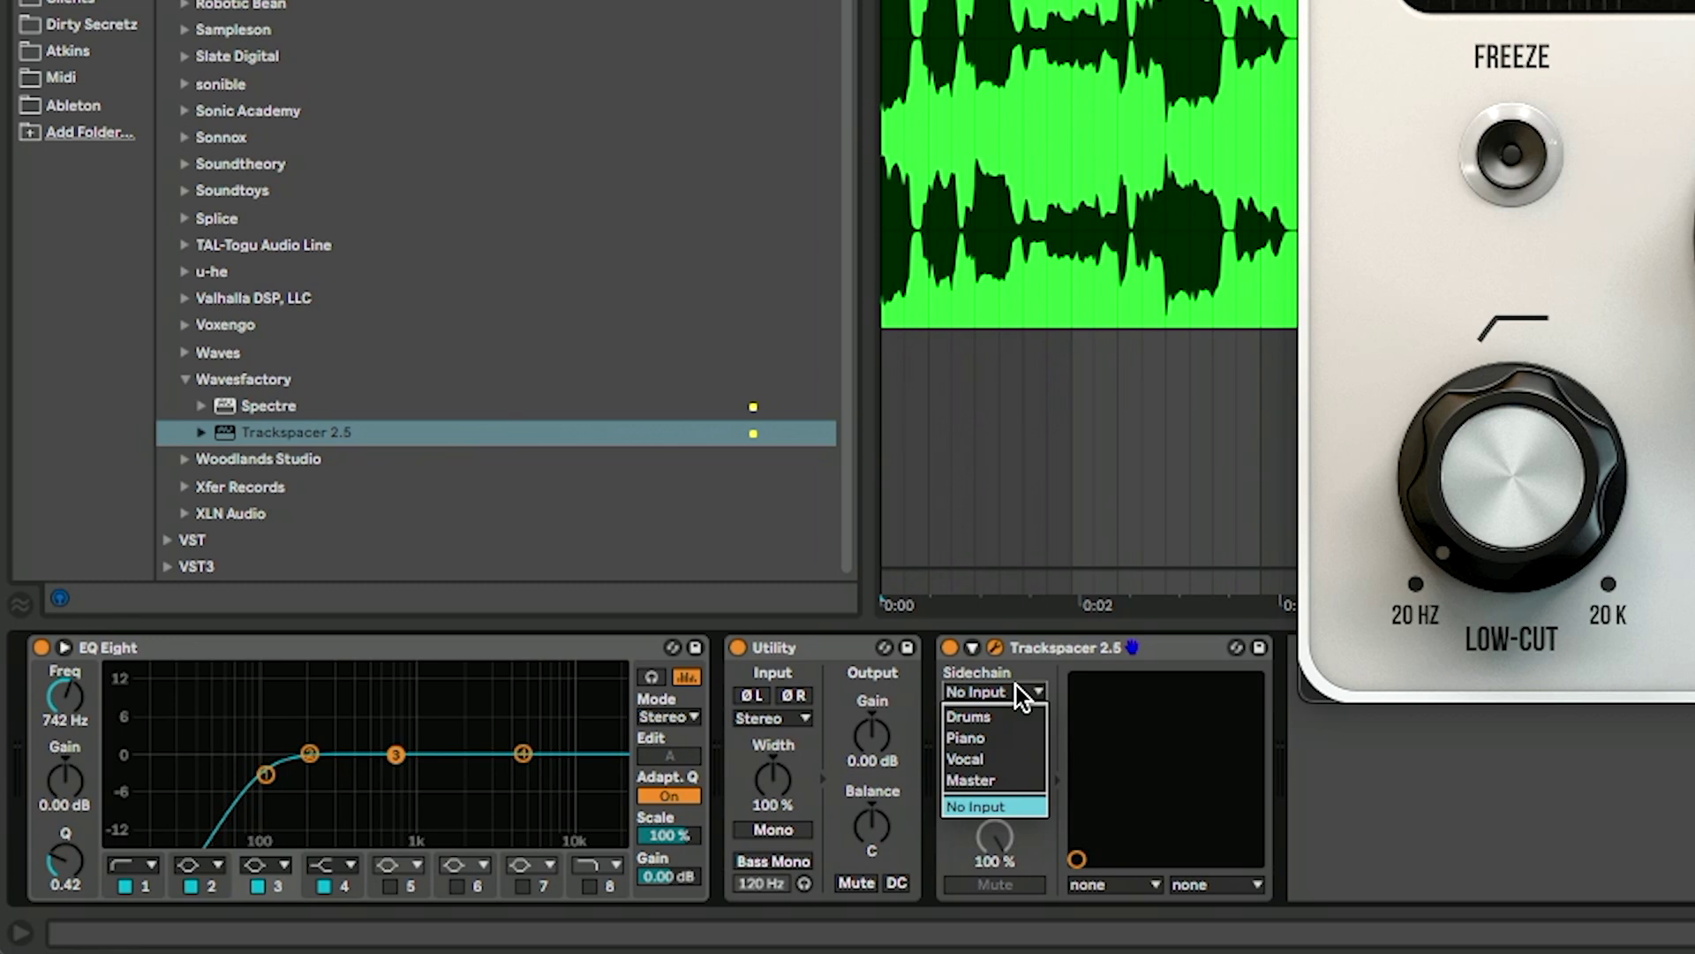
{"action": "left_click", "coordinate": [999, 757]}
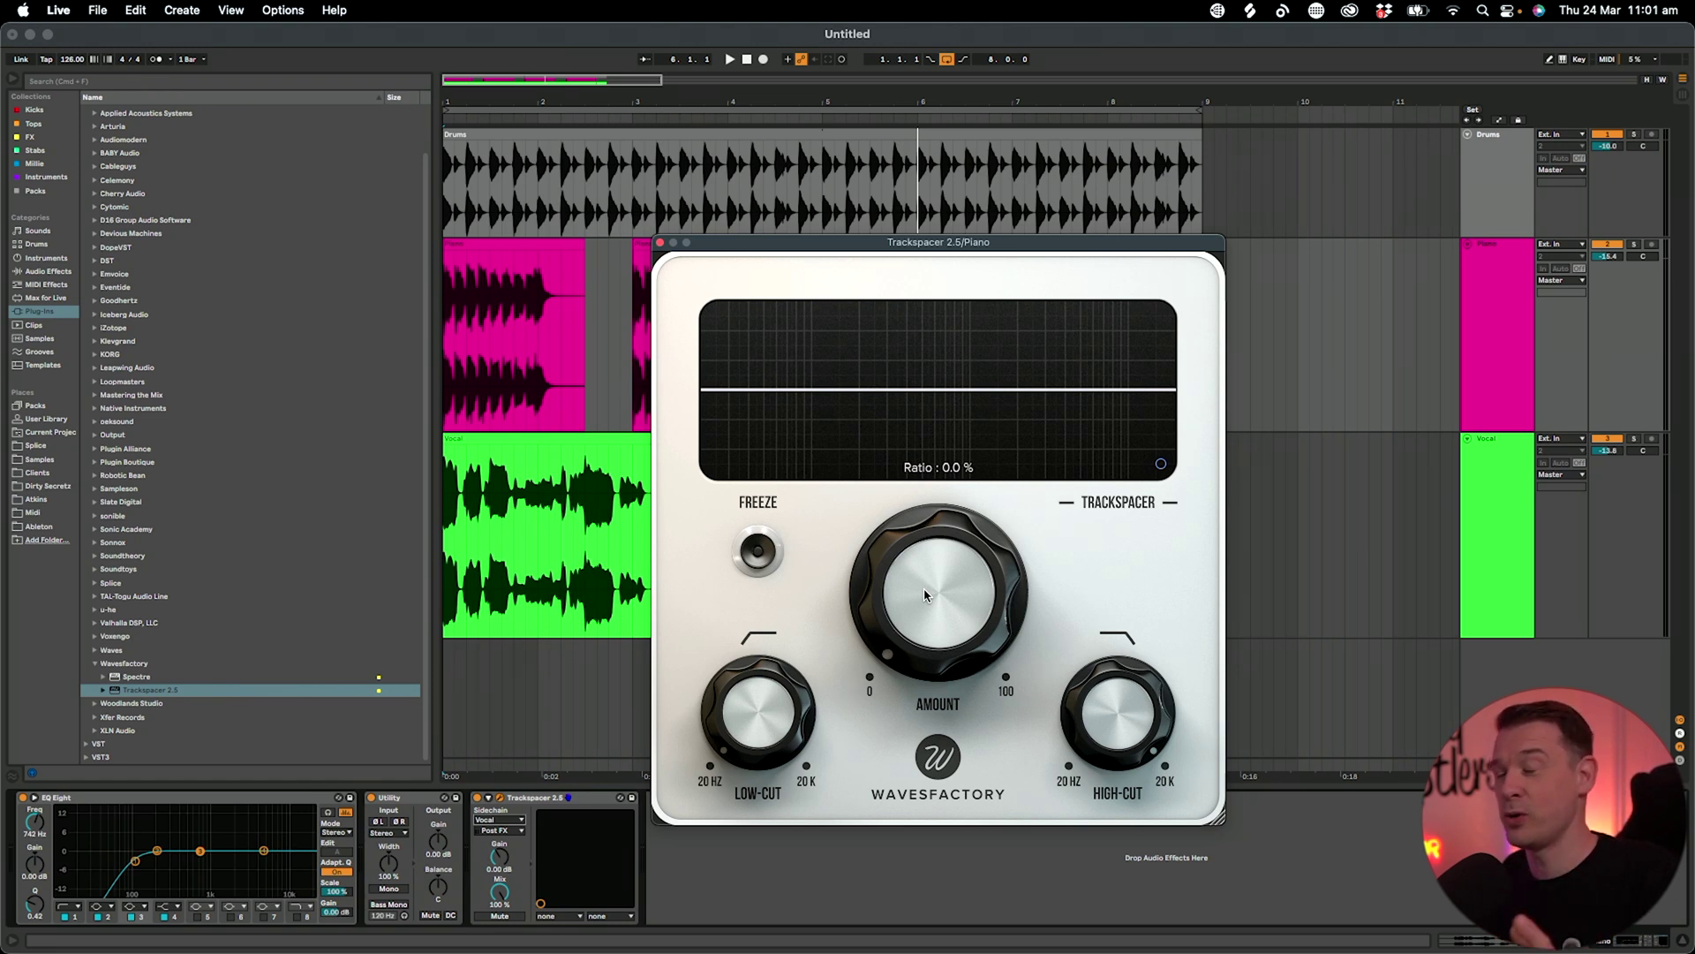
Play back while raising Trackspacer's Amount, then delete Trackspacer from the Piano chain.
{"action": "key", "text": "space"}
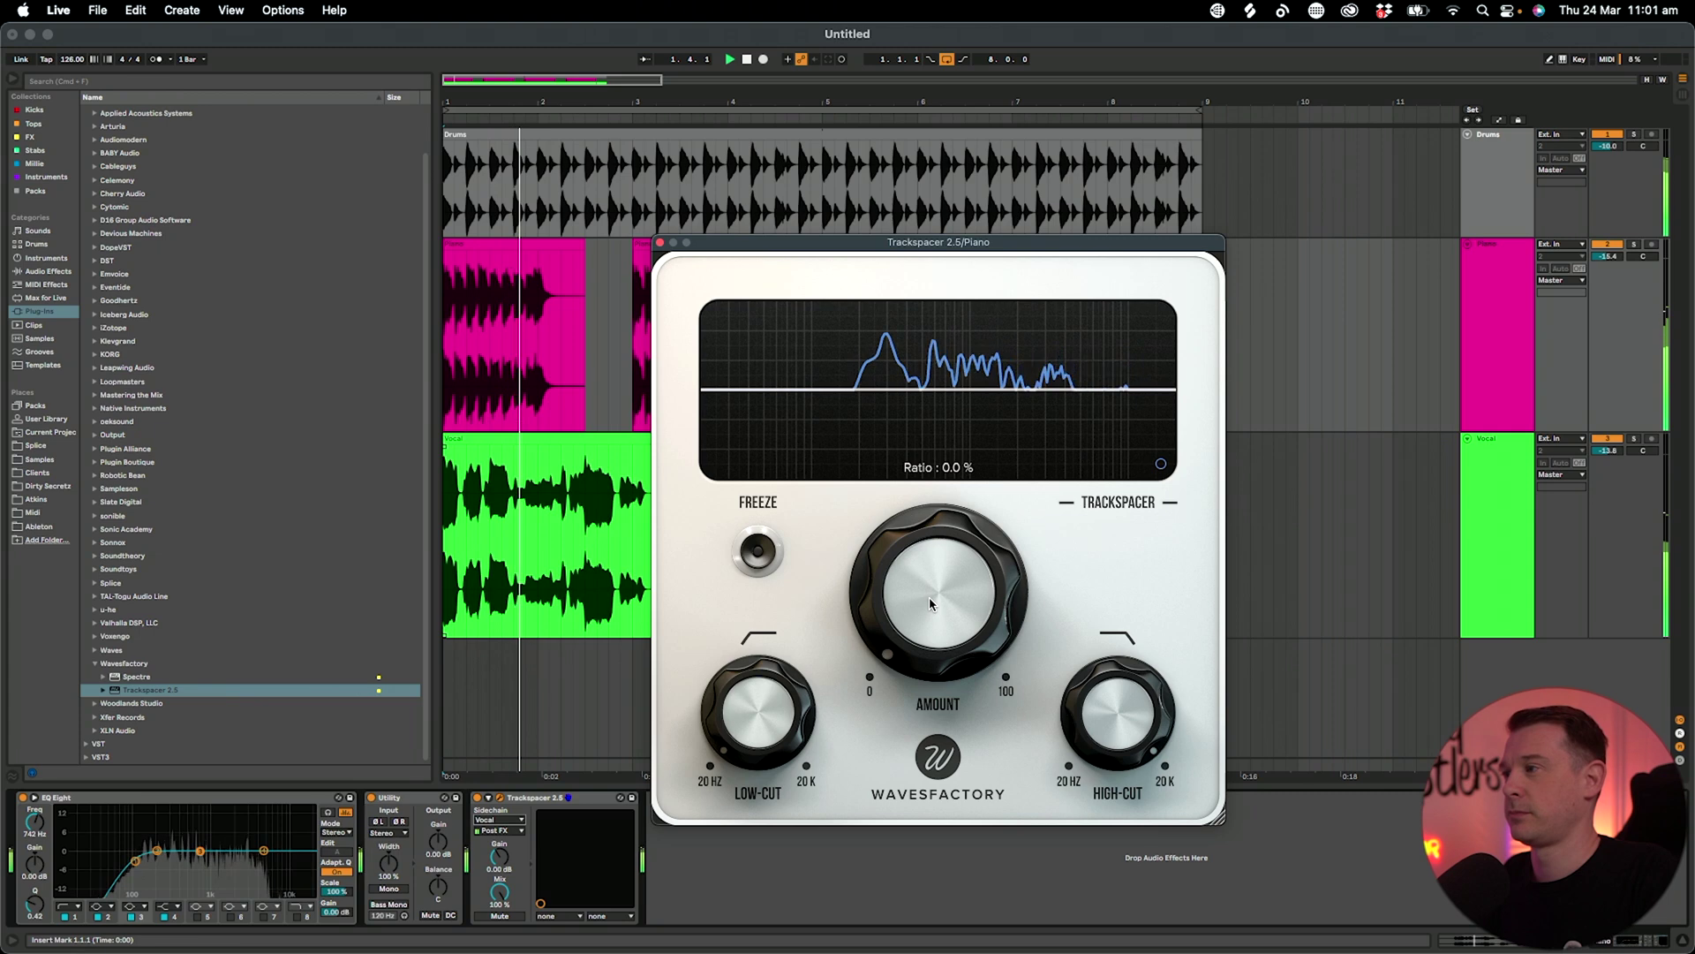
{"action": "left_click_drag", "start_coordinate": [929, 597], "coordinate": [881, 574]}
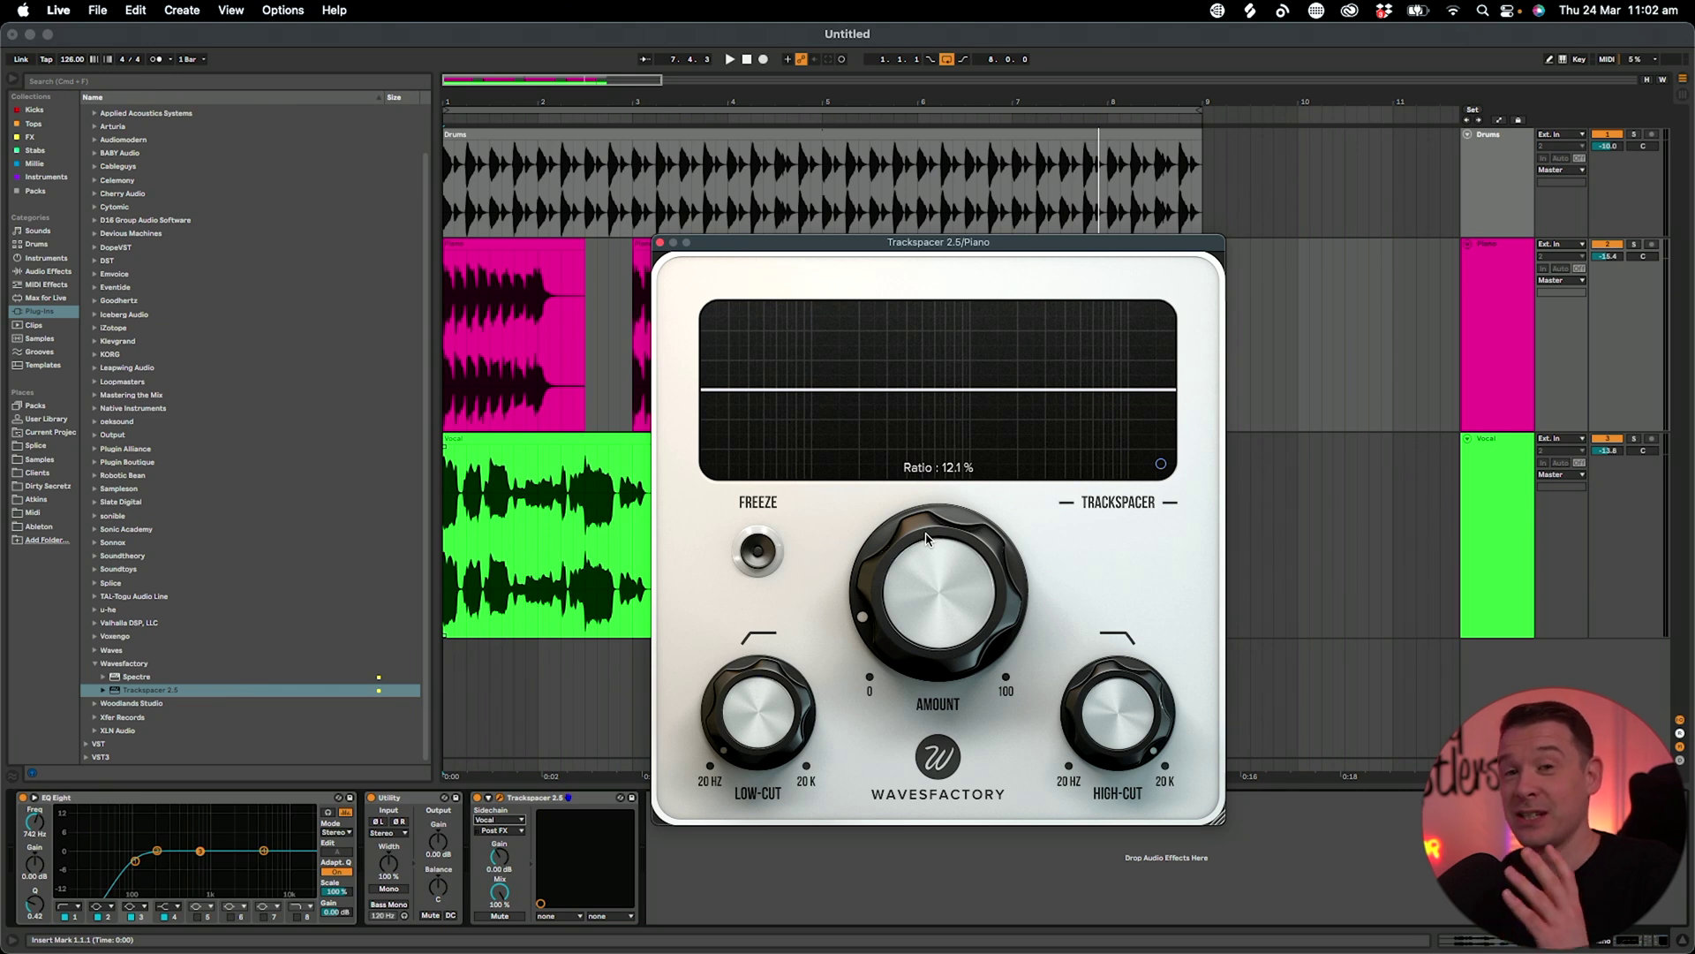
{"action": "left_click", "coordinate": [540, 833]}
{"action": "key", "text": "Delete"}
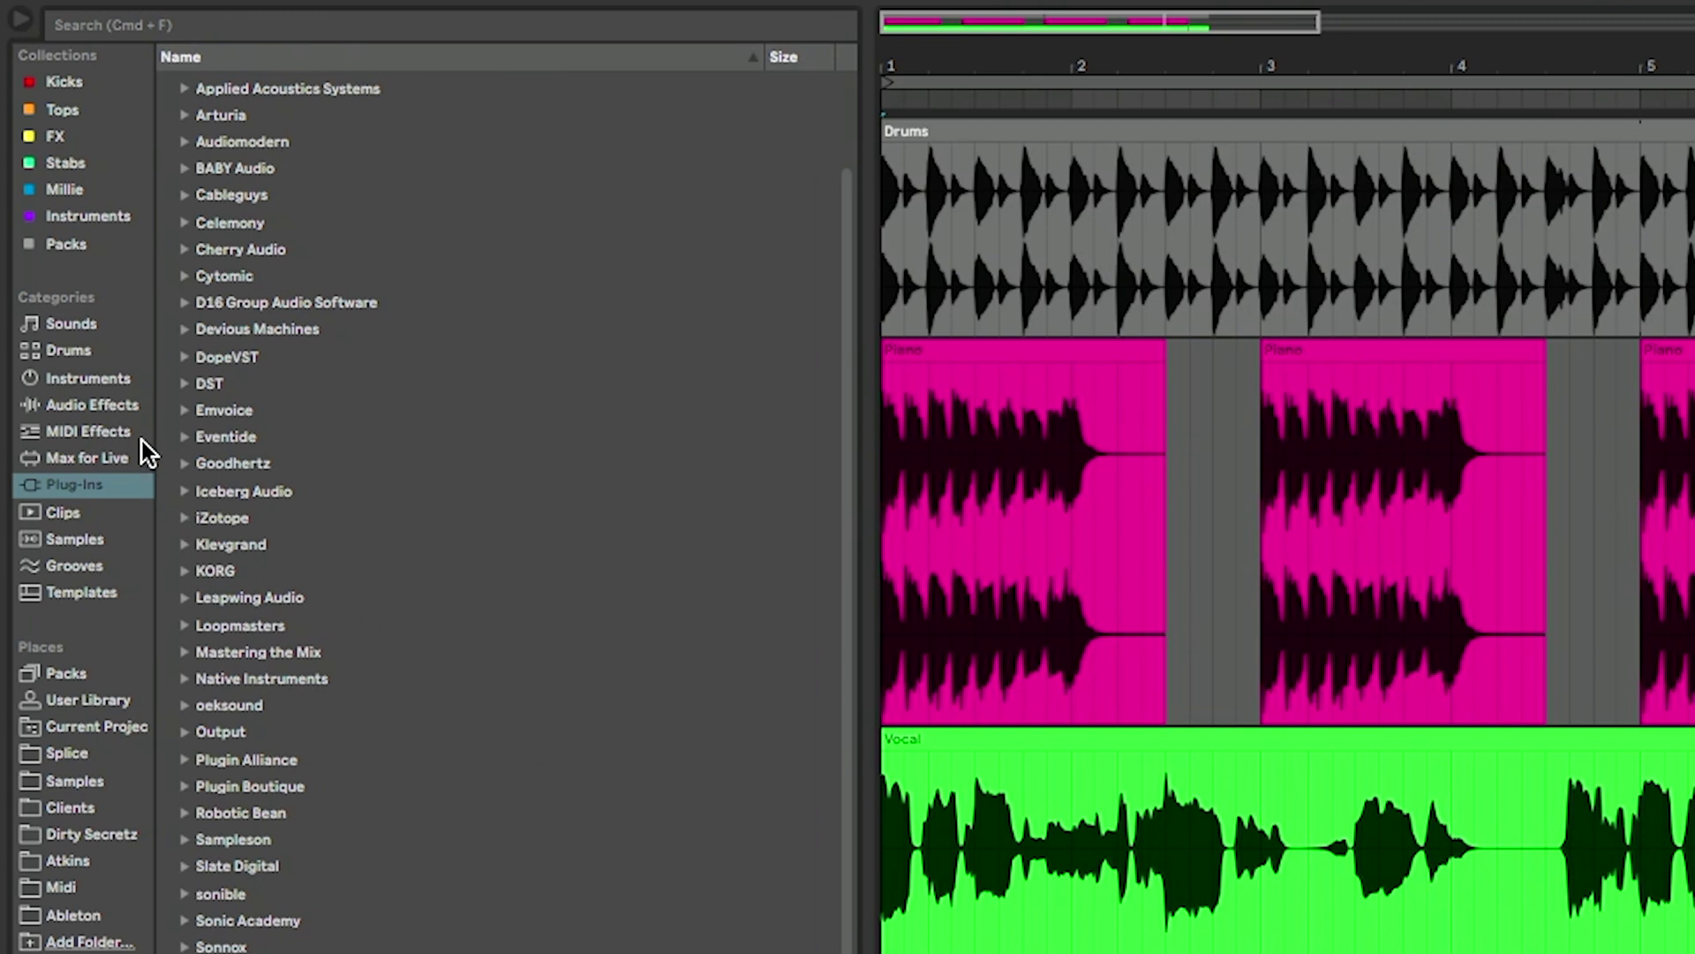
Add Envelope Follower from Audio Effects to the Vocal track, placed before EQ Eight.
{"action": "left_click", "coordinate": [129, 404]}
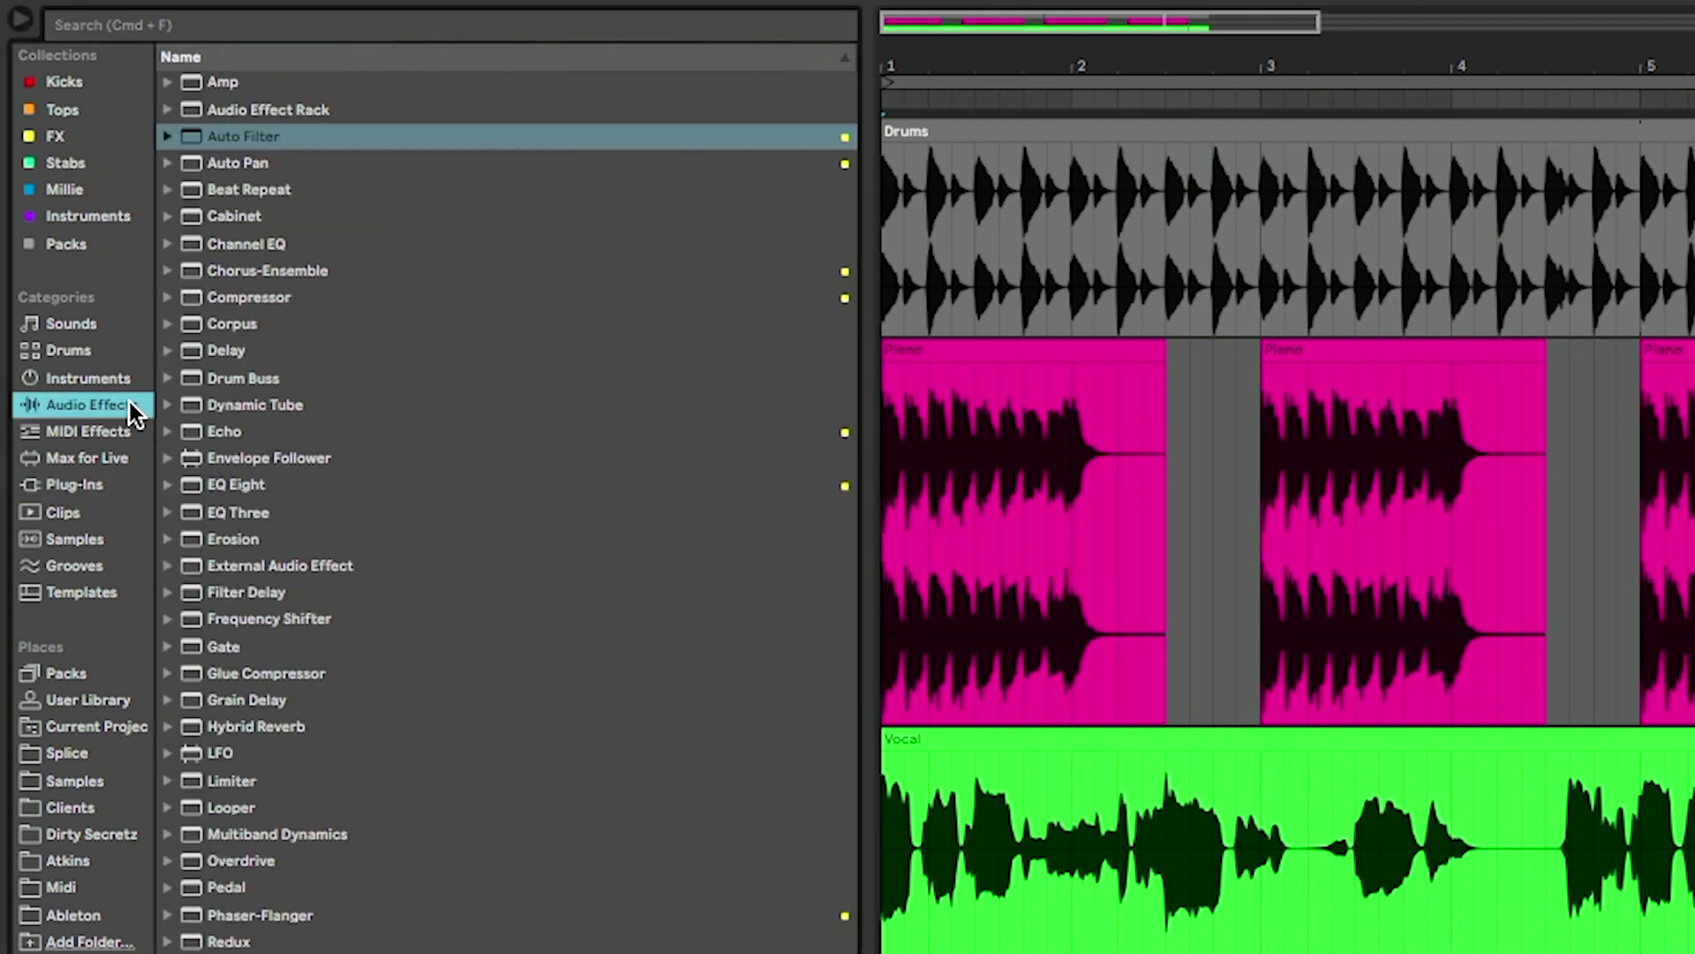
{"action": "left_click", "coordinate": [274, 457]}
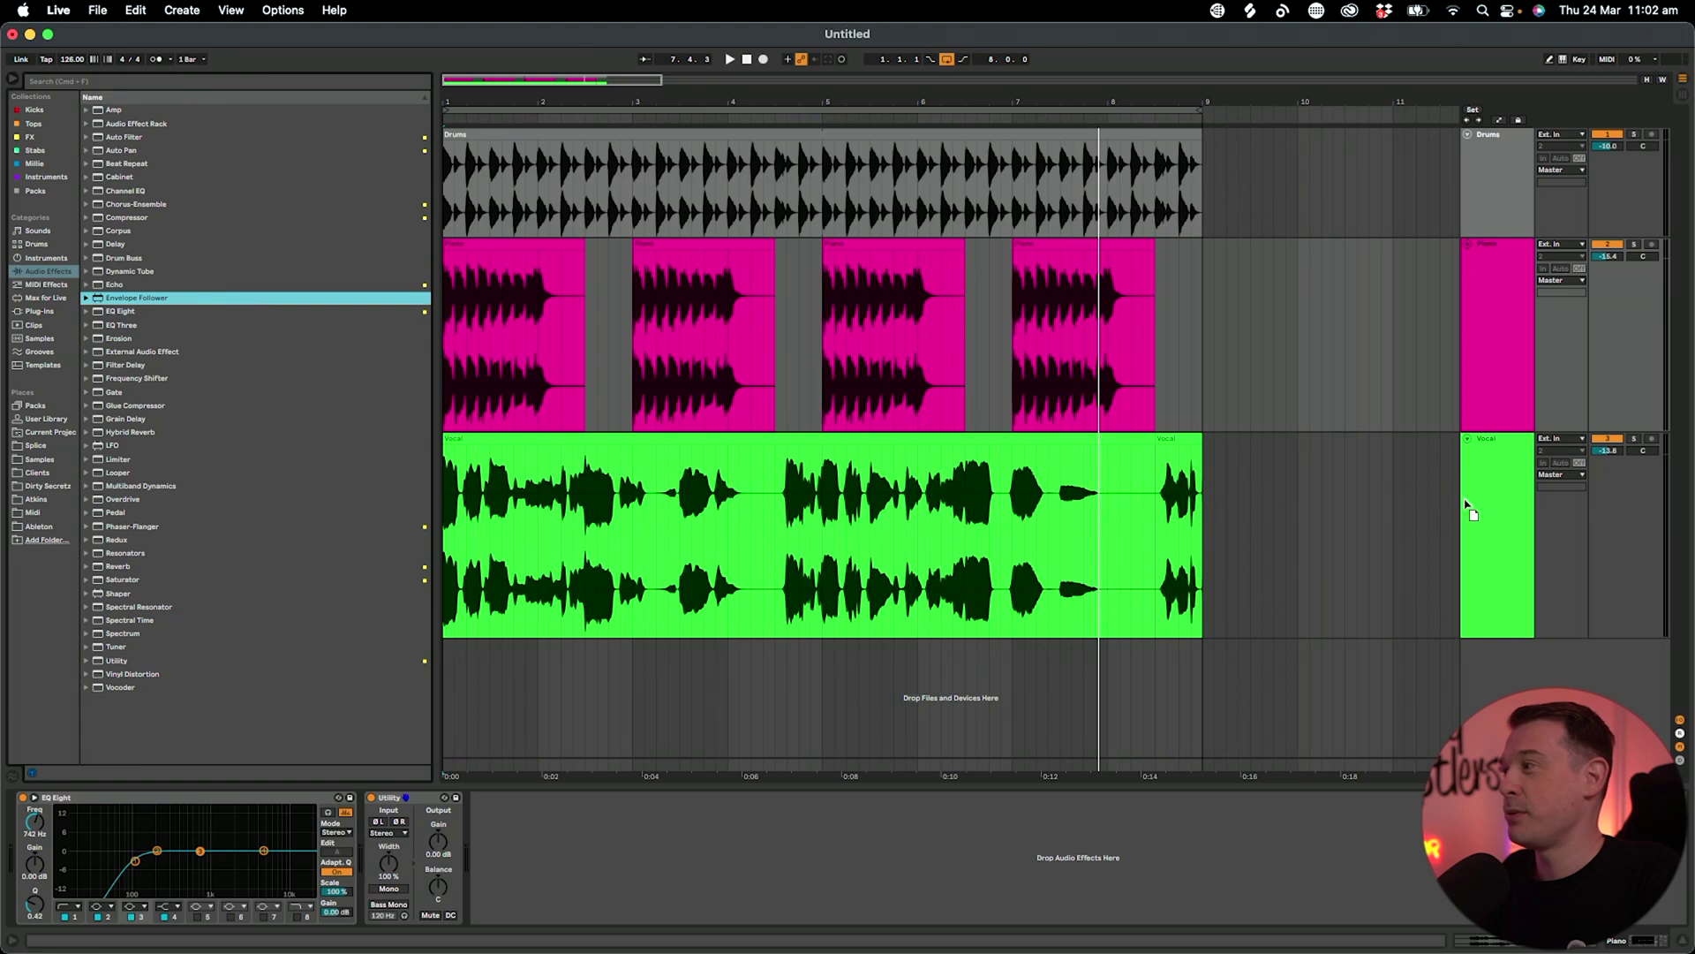
{"action": "left_click", "coordinate": [1492, 505]}
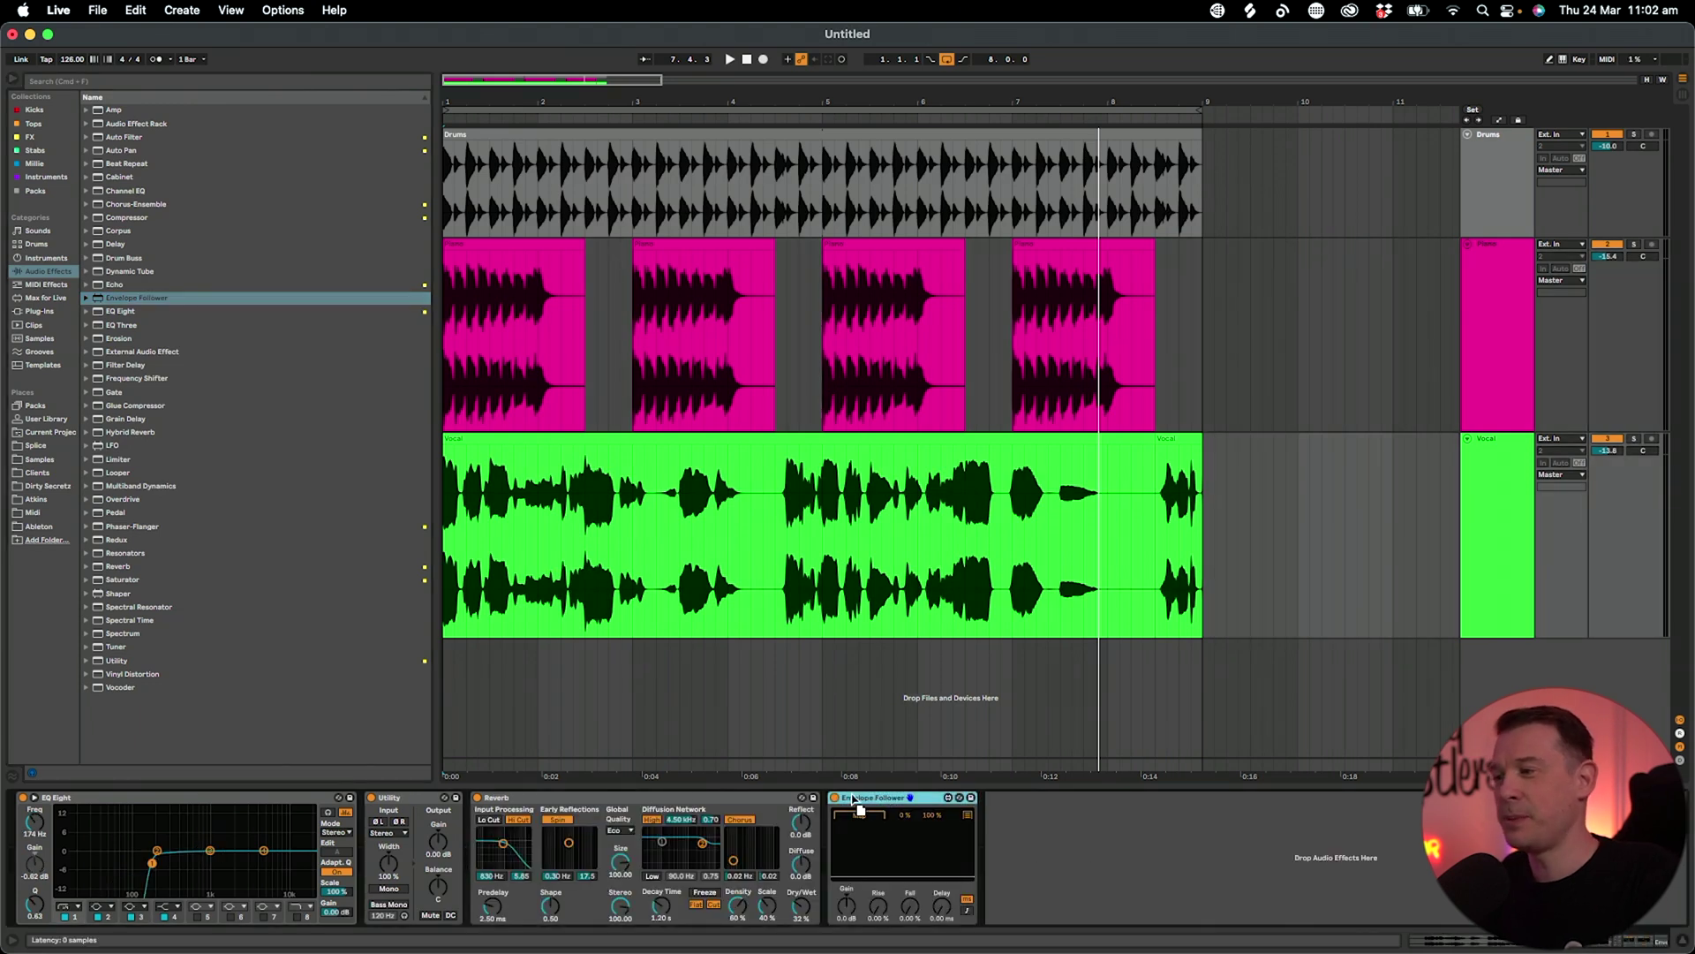
{"action": "left_click_drag", "start_coordinate": [64, 822], "coordinate": [60, 820]}
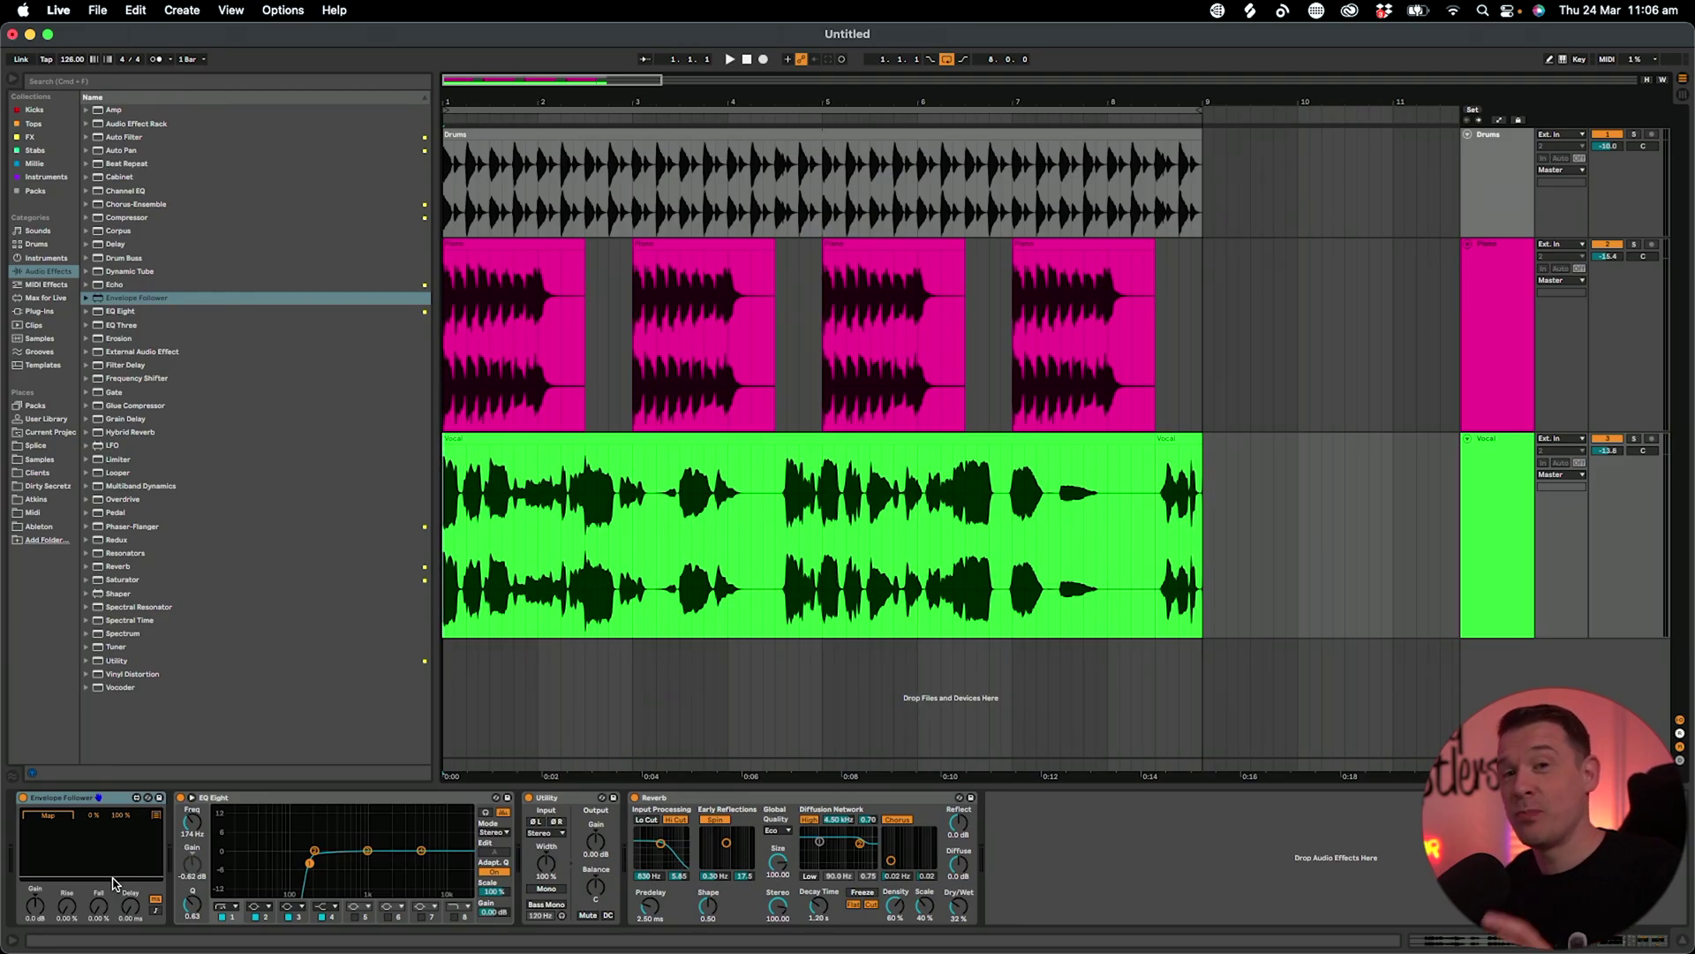
{"action": "key", "text": "space"}
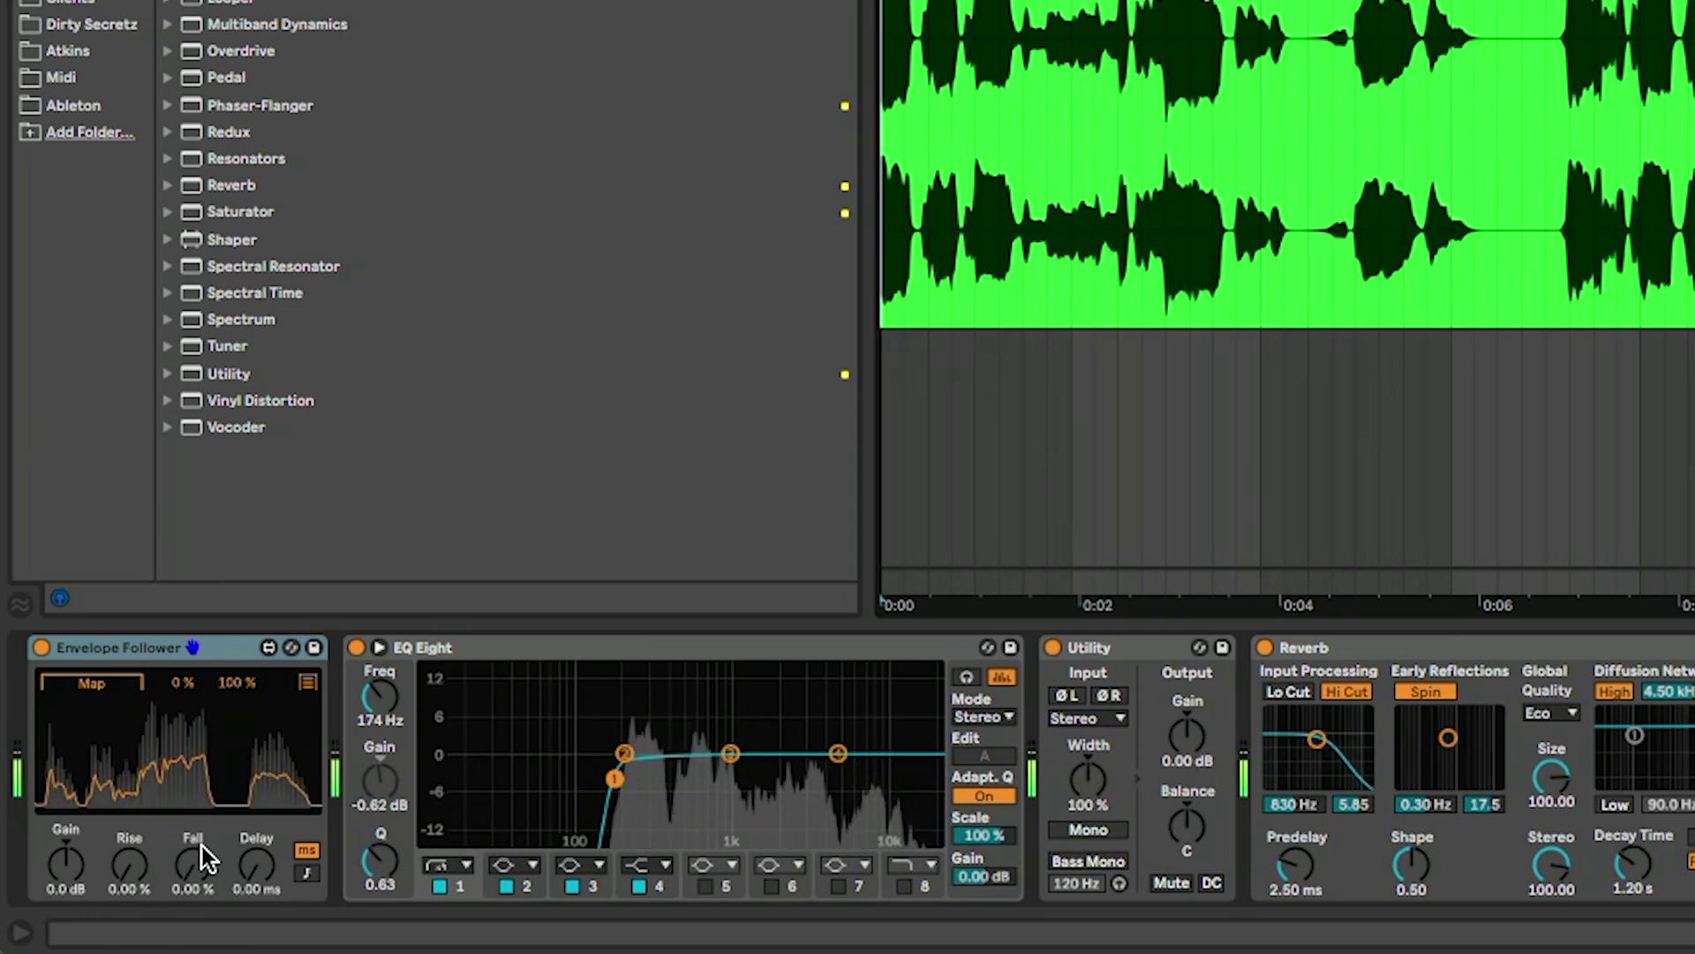
{"action": "key", "text": "space"}
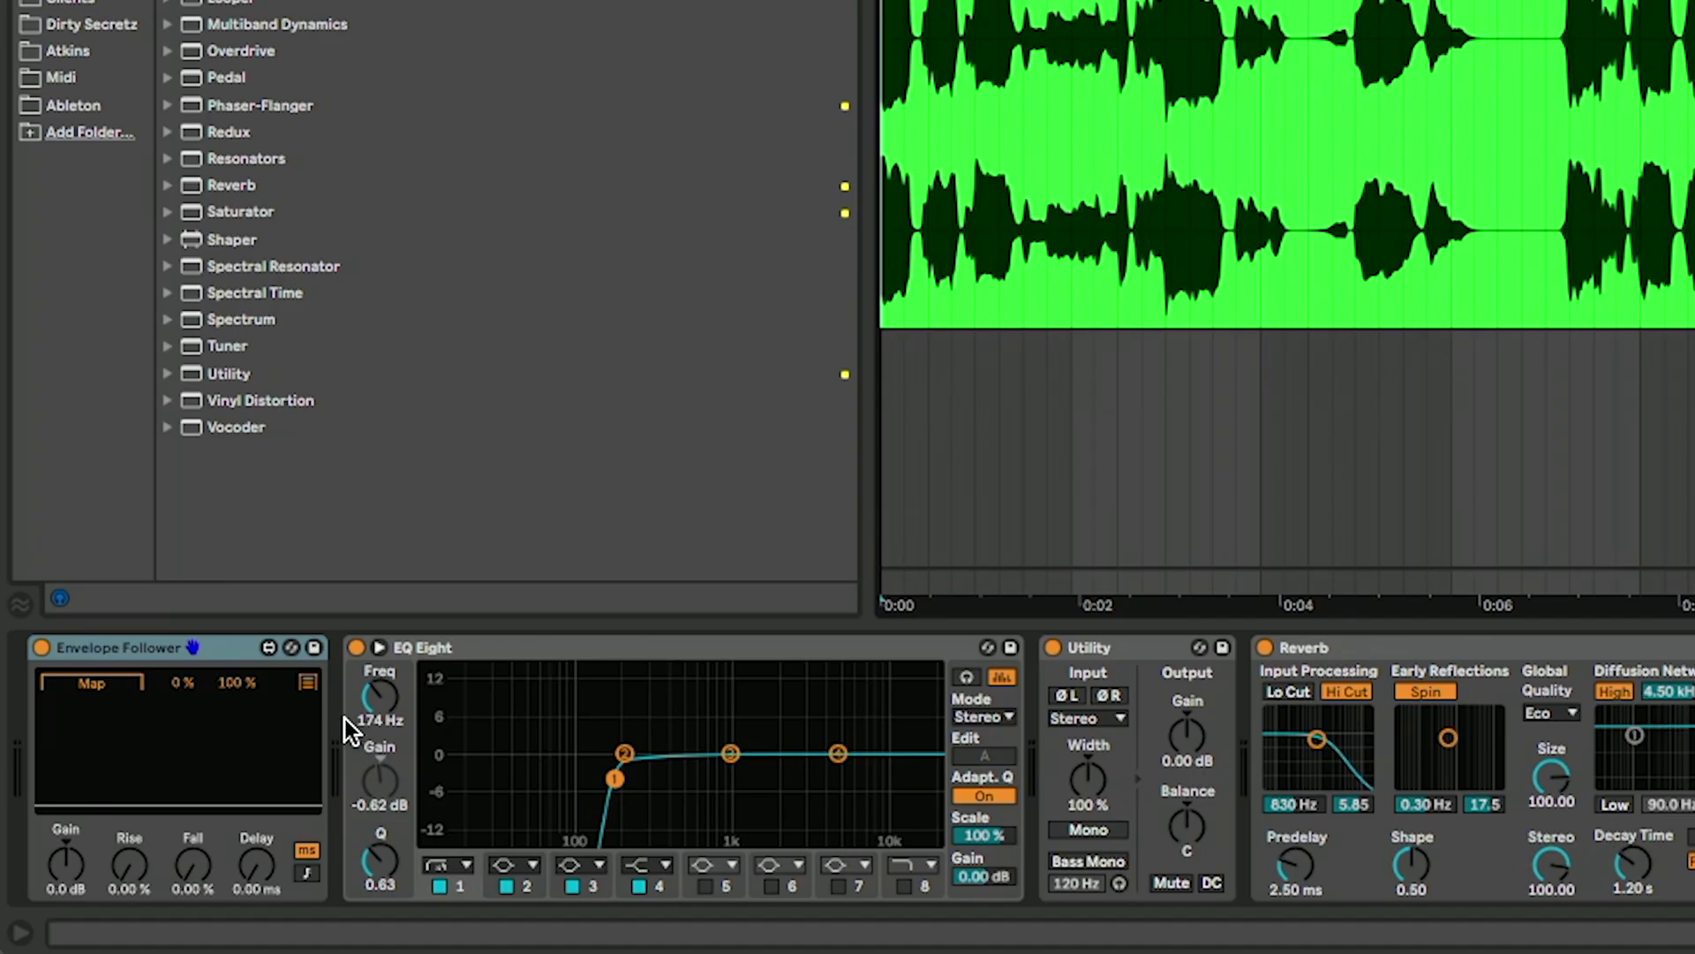
Map Envelope Follower to the Piano EQ Eight band 3 gain, lowering that band to -15 dB.
{"action": "left_click", "coordinate": [99, 685]}
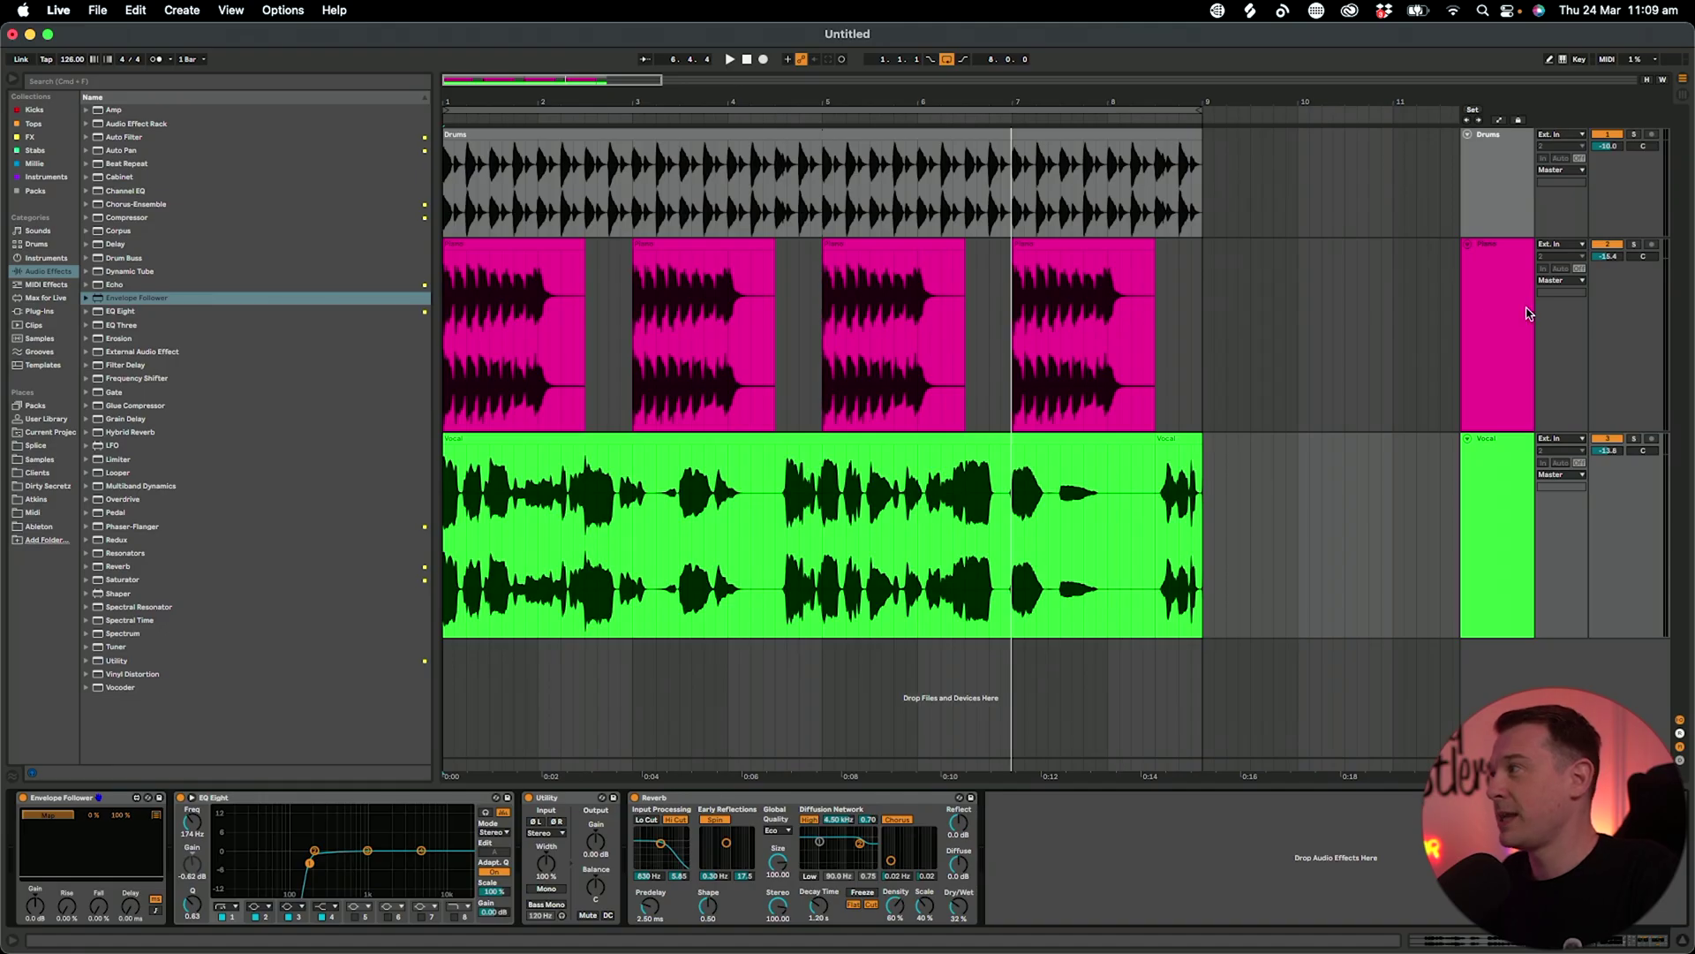
{"action": "left_click", "coordinate": [1029, 427]}
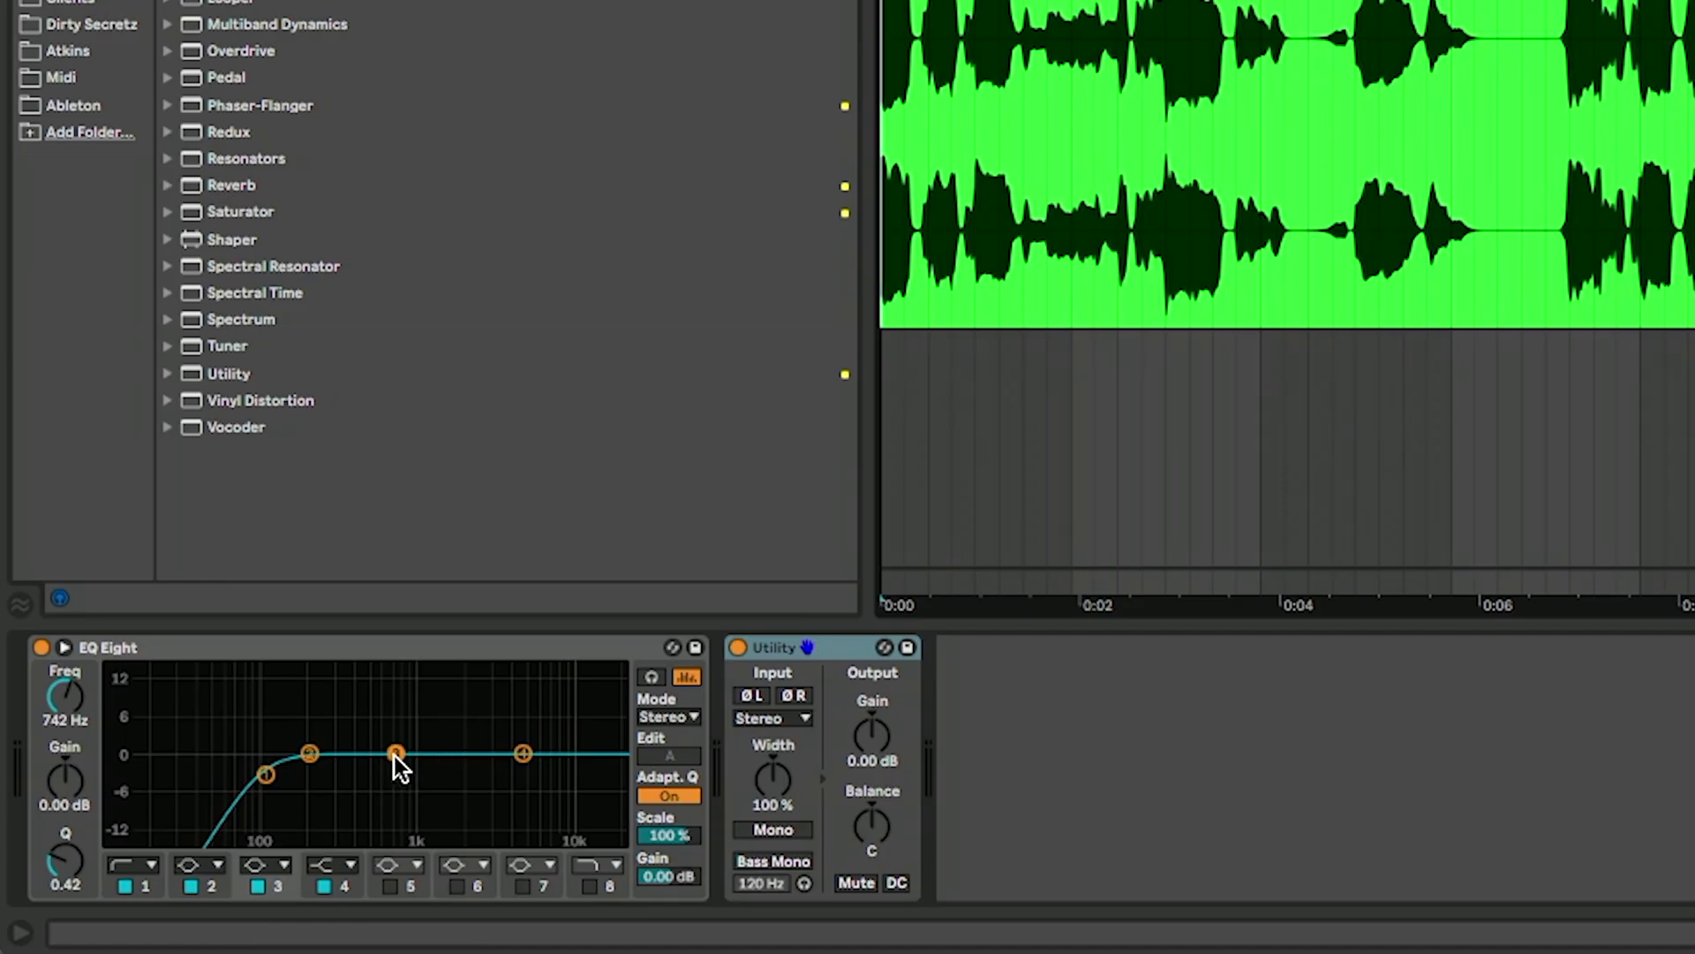
{"action": "mouse_move", "coordinate": [396, 755]}
{"action": "left_mouse_down"}
{"action": "mouse_move", "coordinate": [390, 806]}
{"action": "mouse_move", "coordinate": [390, 757]}
{"action": "mouse_move", "coordinate": [389, 803]}
{"action": "mouse_move", "coordinate": [391, 781]}
{"action": "left_mouse_up"}
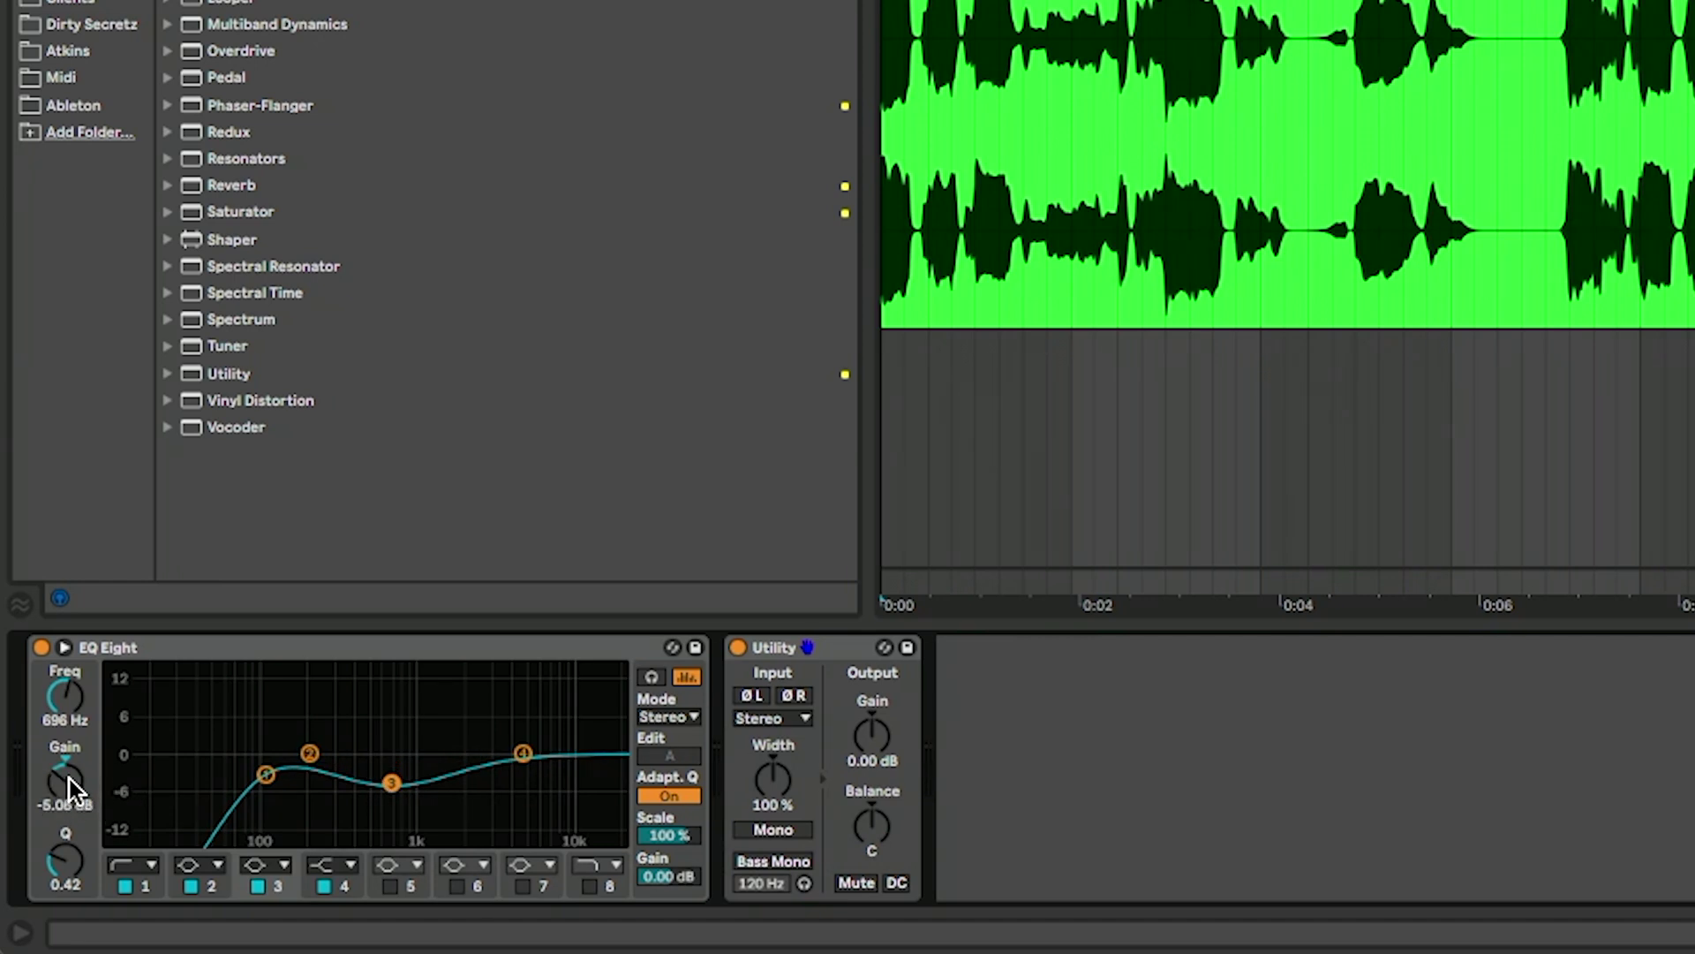
{"action": "left_click_drag", "start_coordinate": [72, 783], "coordinate": [72, 830]}
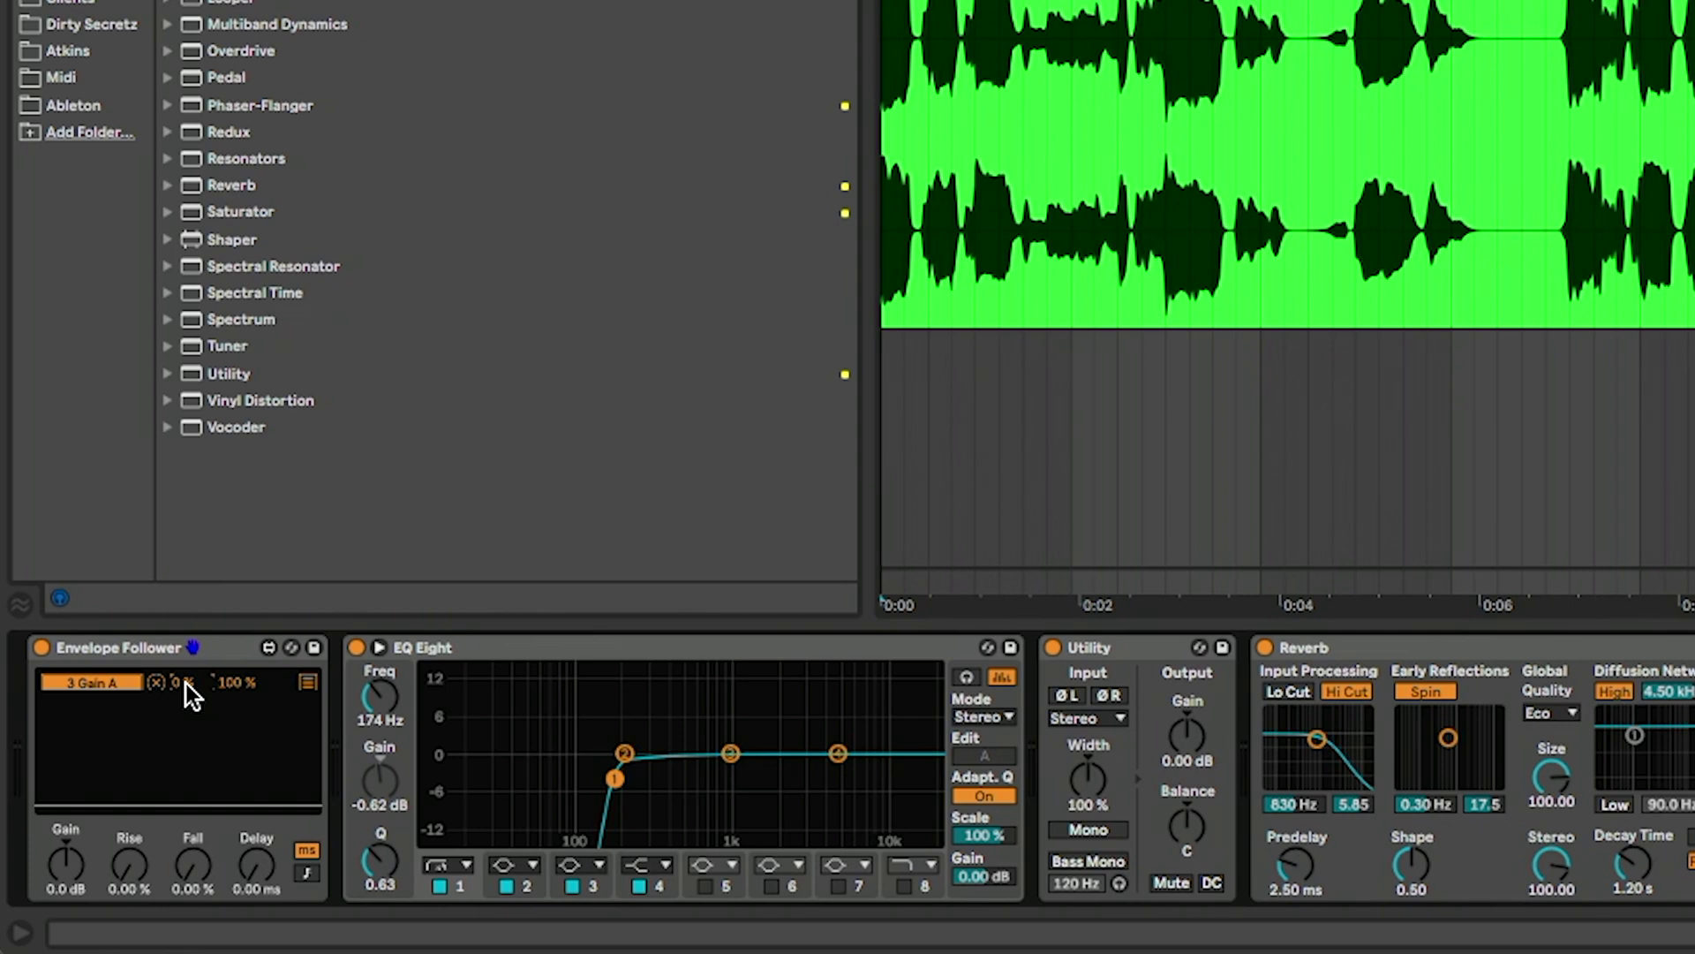
Enter 50 and nudge the Piano EQ Eight band 3 gain up slightly.
{"action": "type", "text": "50"}
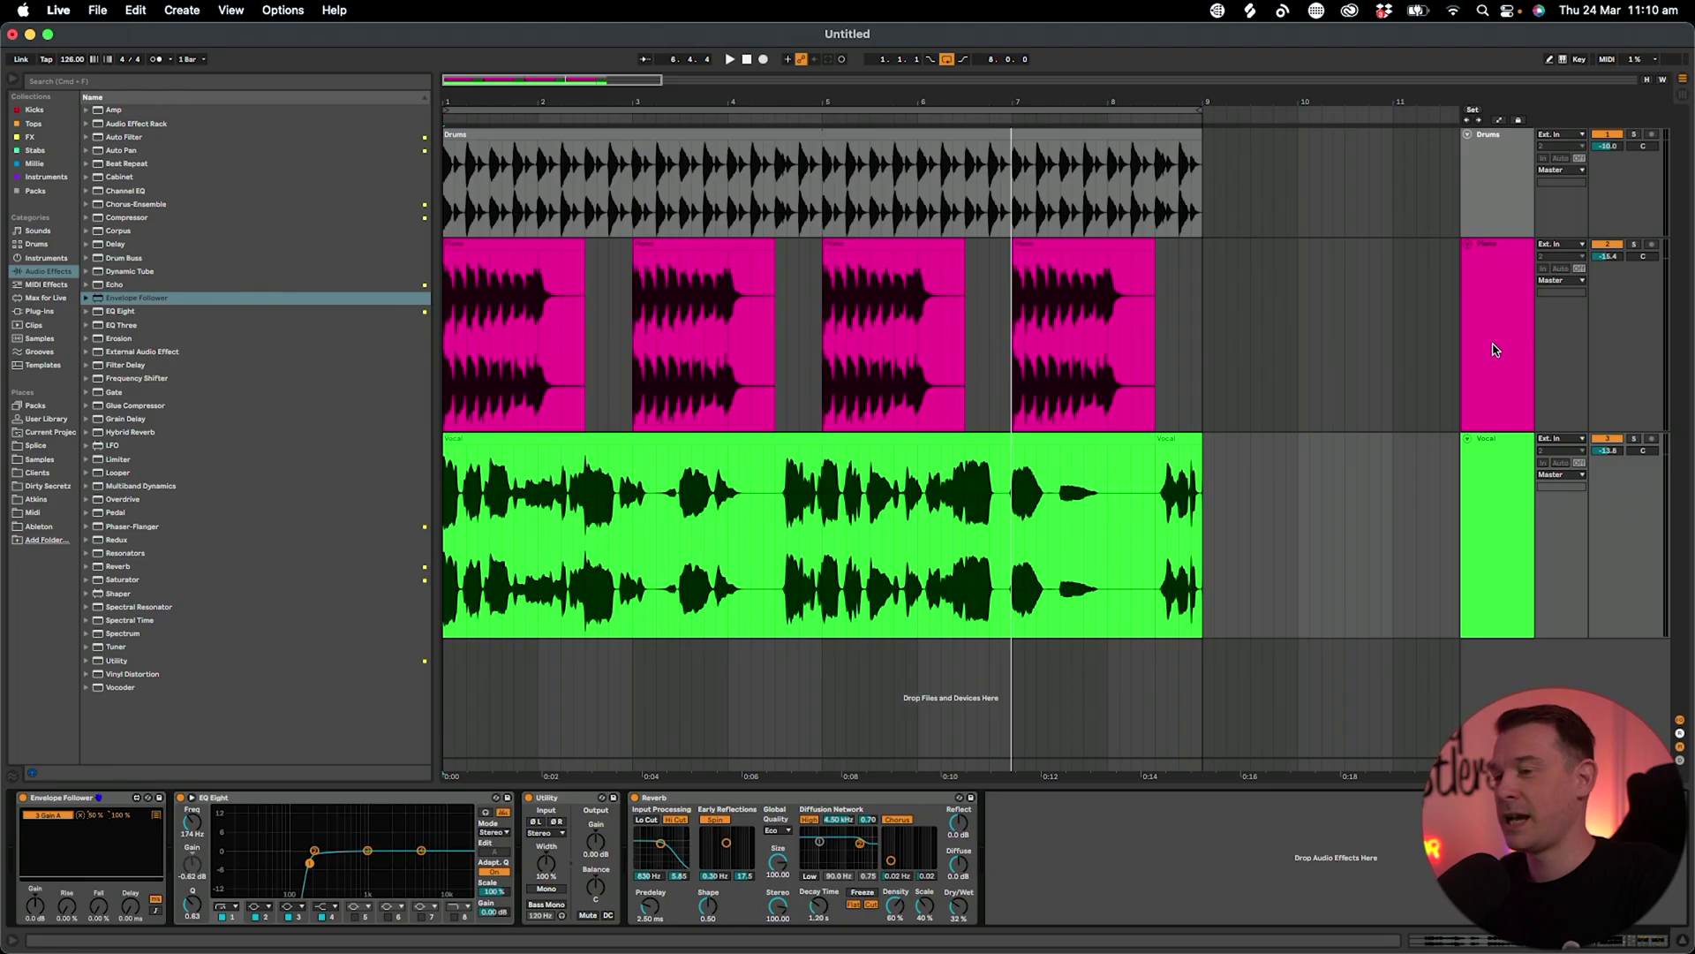
{"action": "left_click", "coordinate": [1488, 352]}
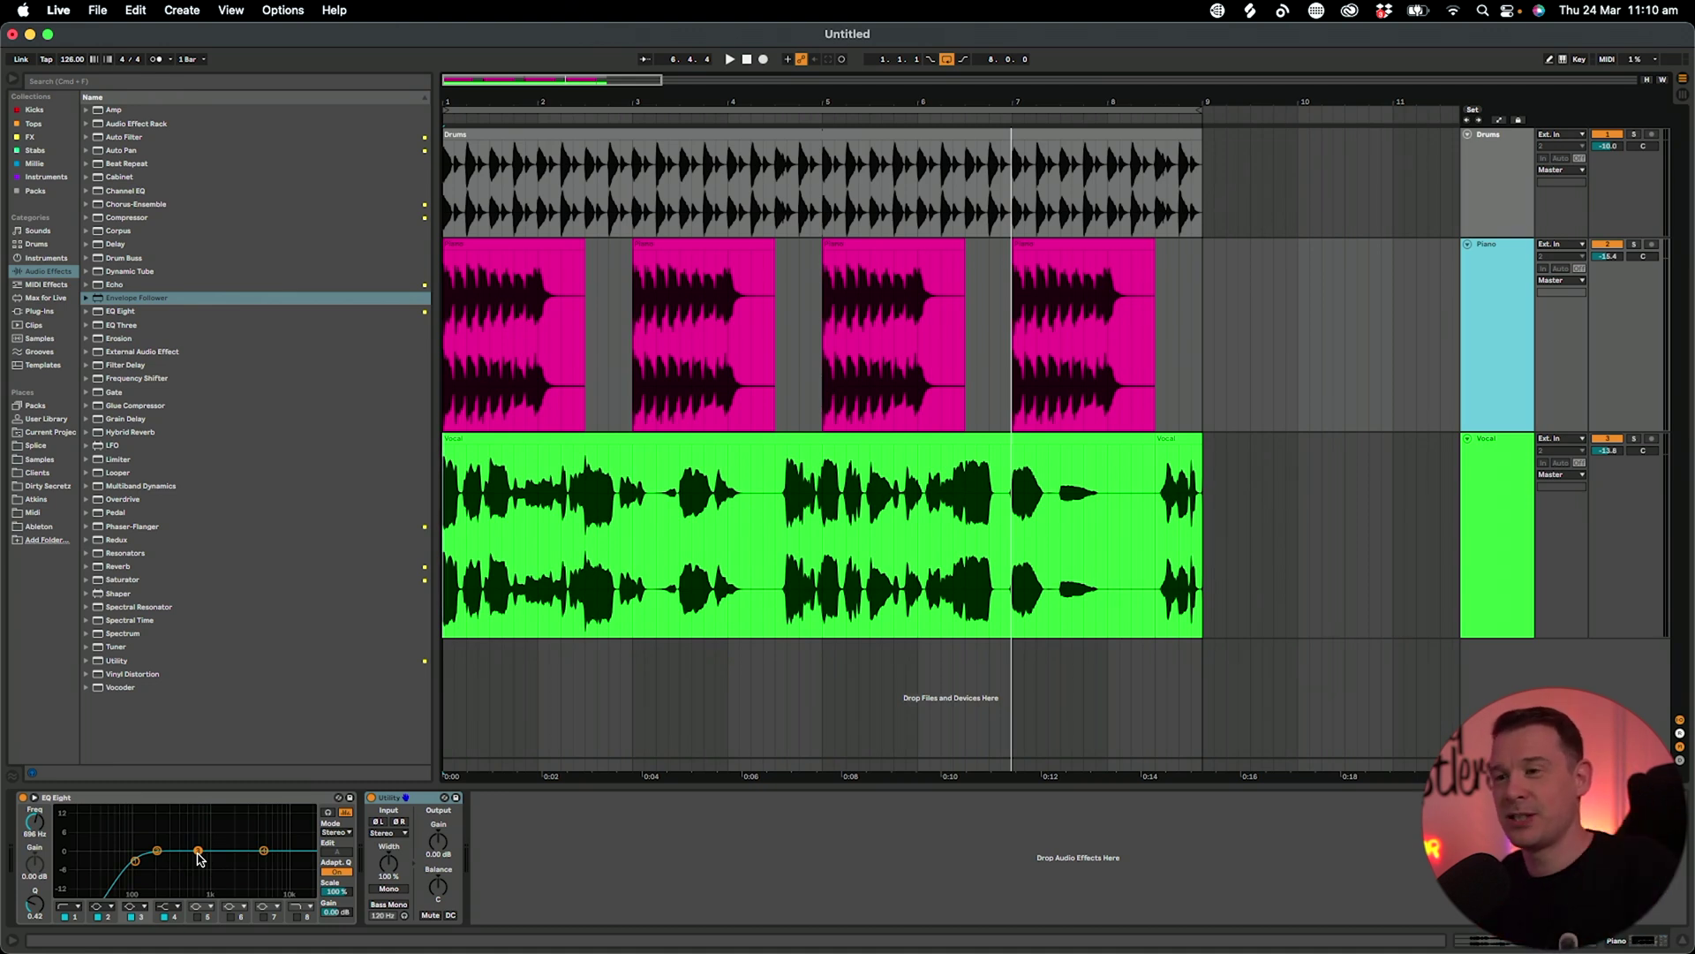
{"action": "left_click_drag", "start_coordinate": [200, 858], "coordinate": [198, 853]}
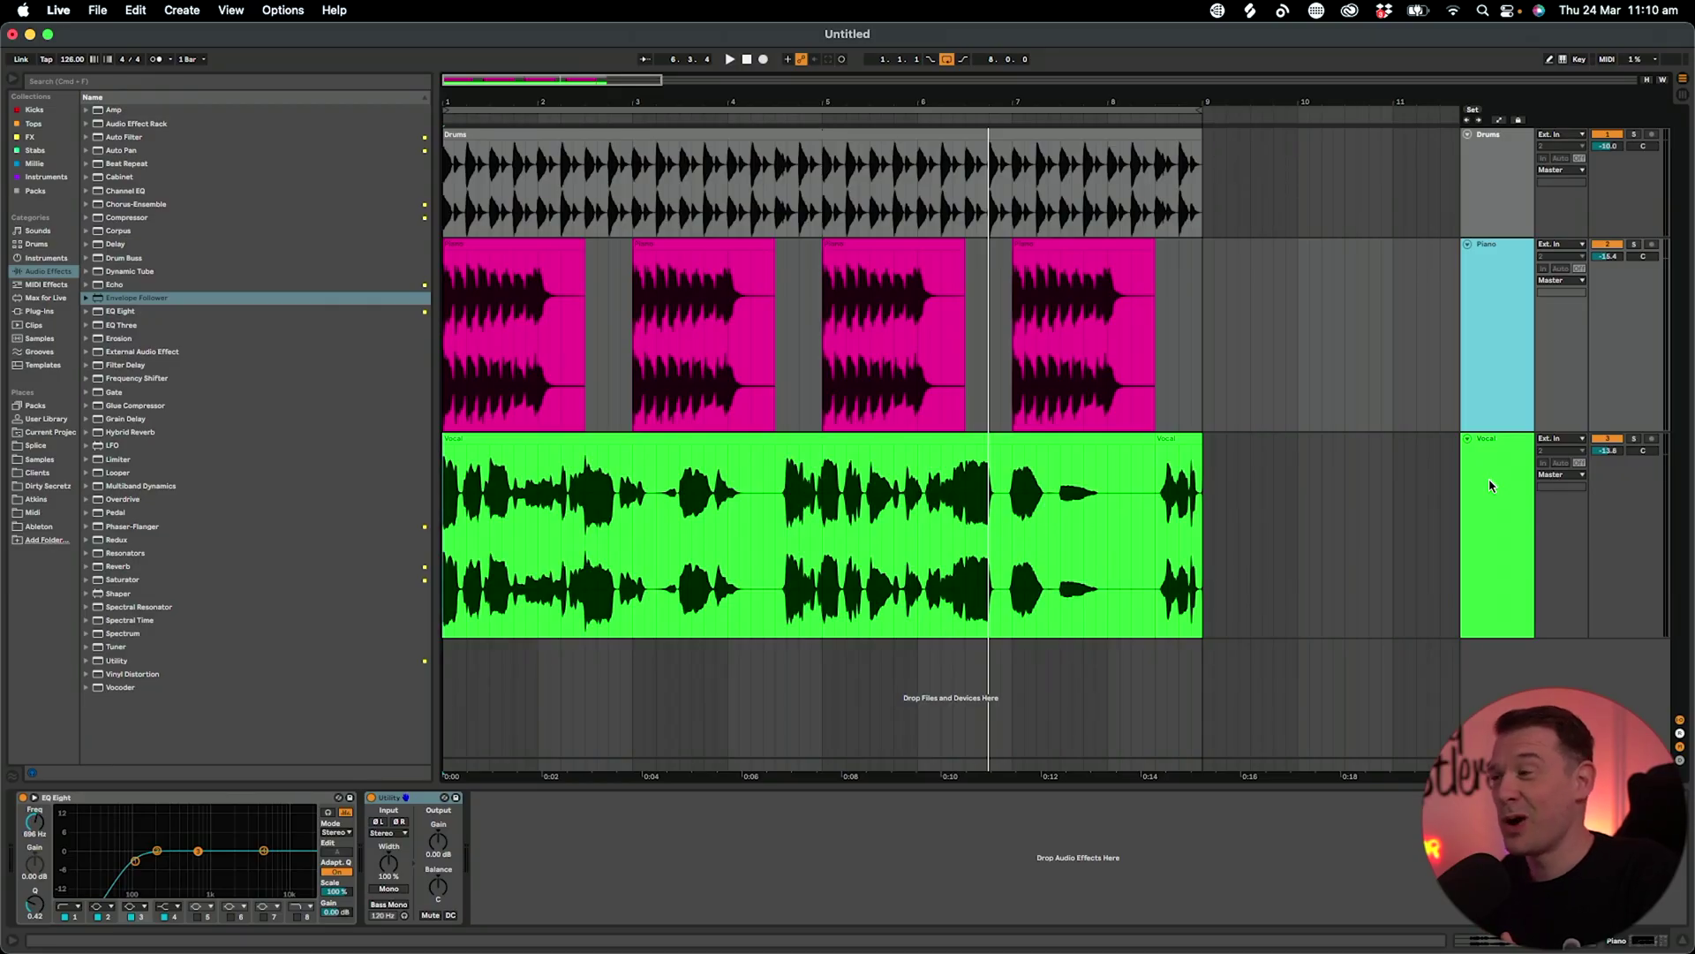
Play the song while raising the vocal Envelope Follower gain to 6.5 dB.
{"action": "left_click", "coordinate": [1489, 482]}
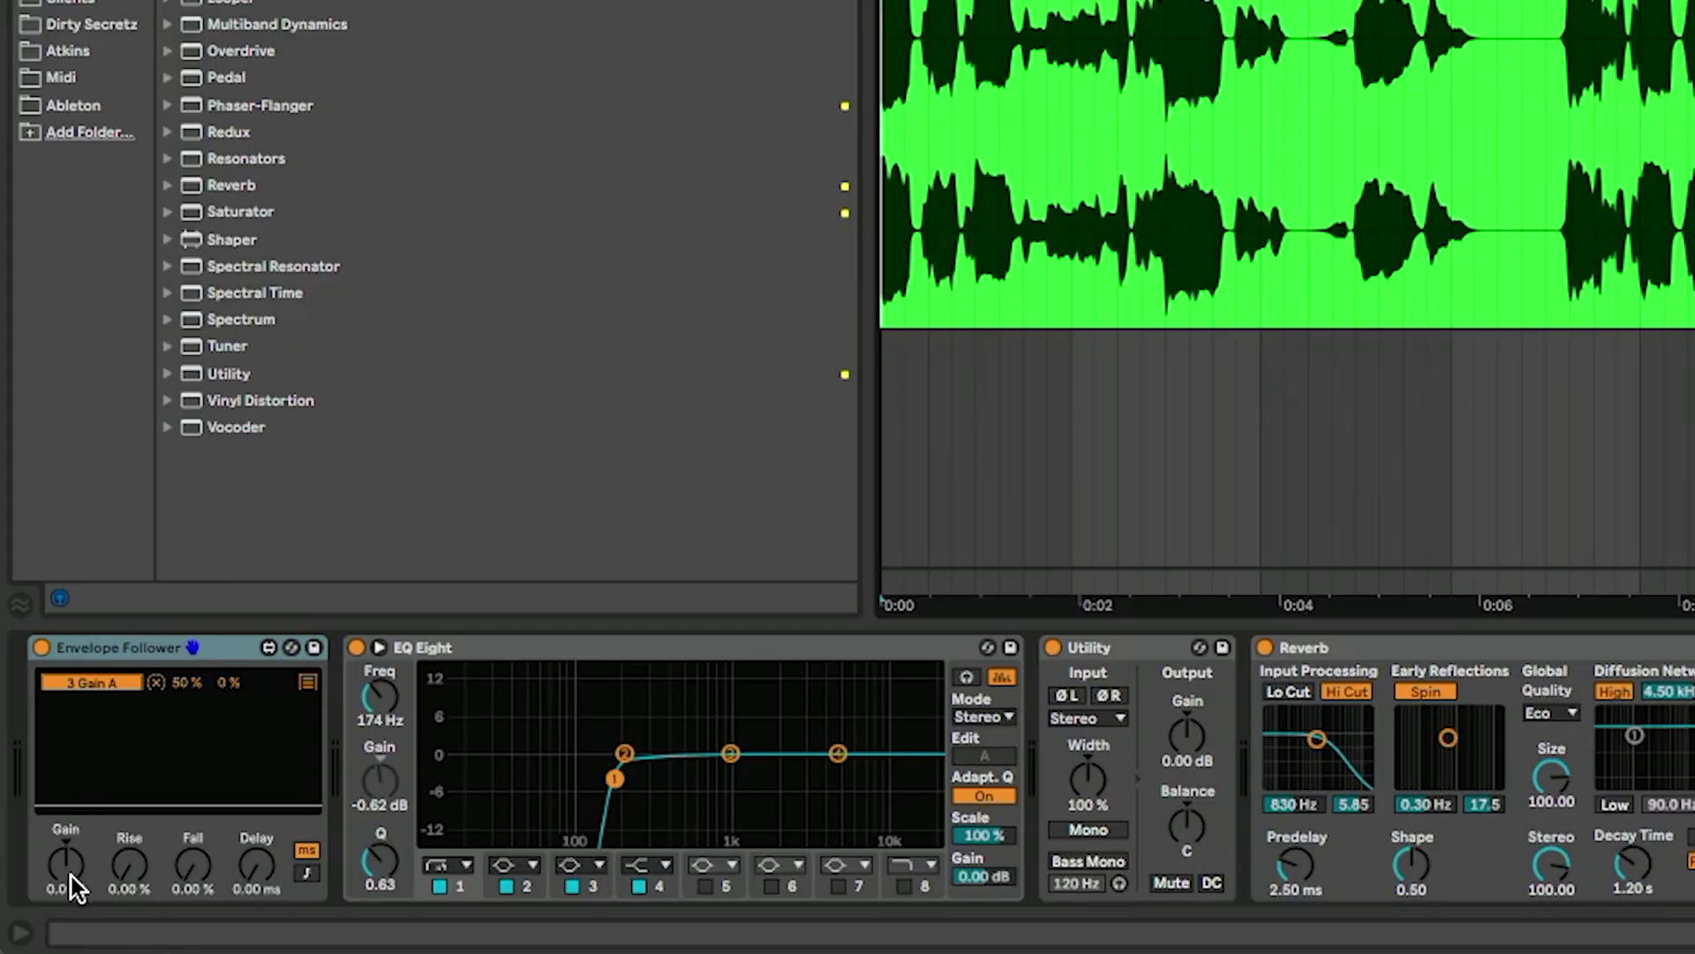
{"action": "key", "text": "space"}
{"action": "left_click_drag", "start_coordinate": [71, 876], "coordinate": [71, 843]}
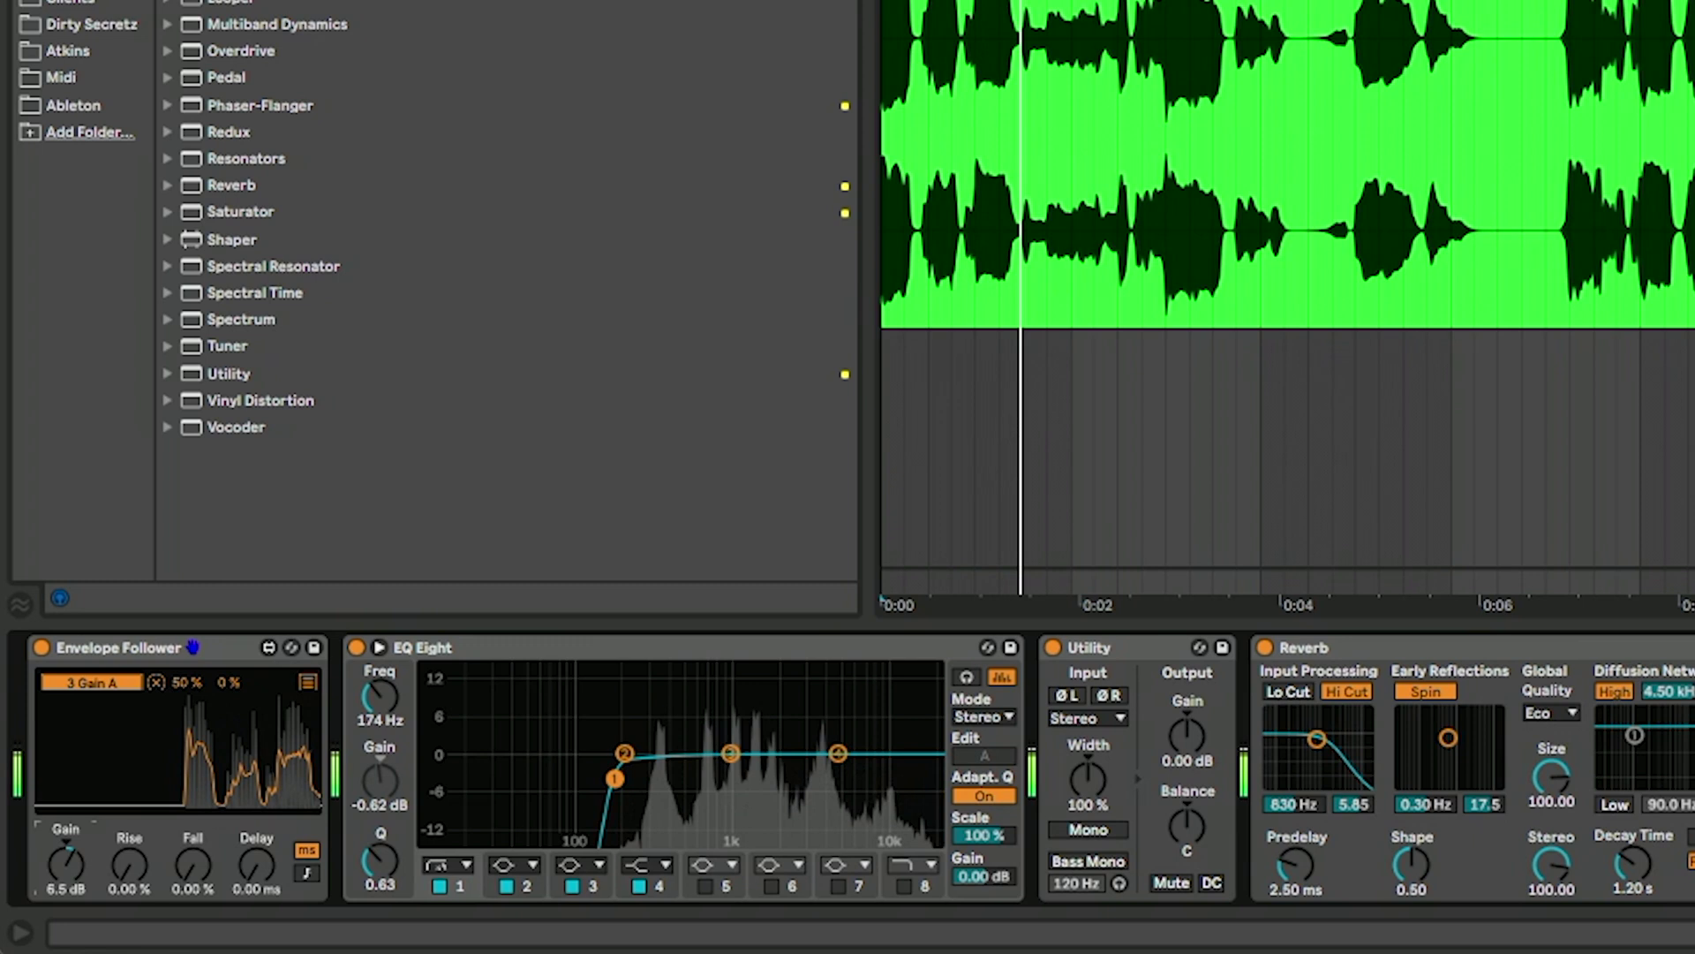
{"action": "key", "text": "Down"}
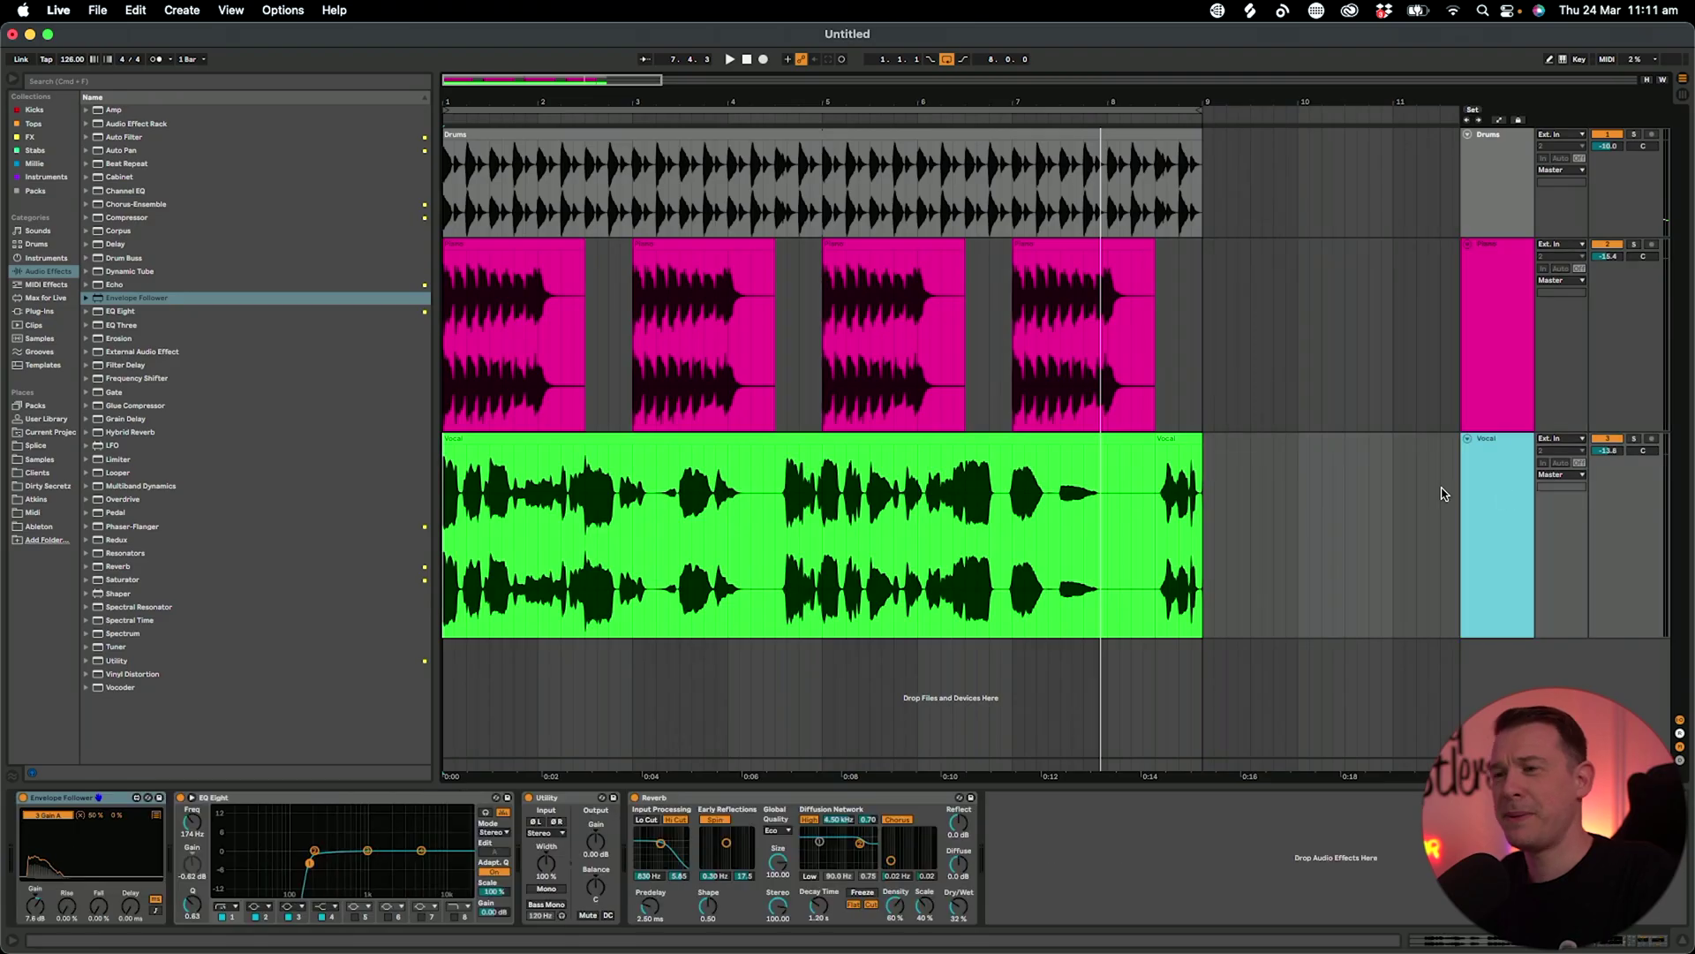
Lower the Envelope Follower gain, then reshape and sweep the piano EQ band 3, ending flat.
{"action": "left_click_drag", "start_coordinate": [39, 921], "coordinate": [39, 930]}
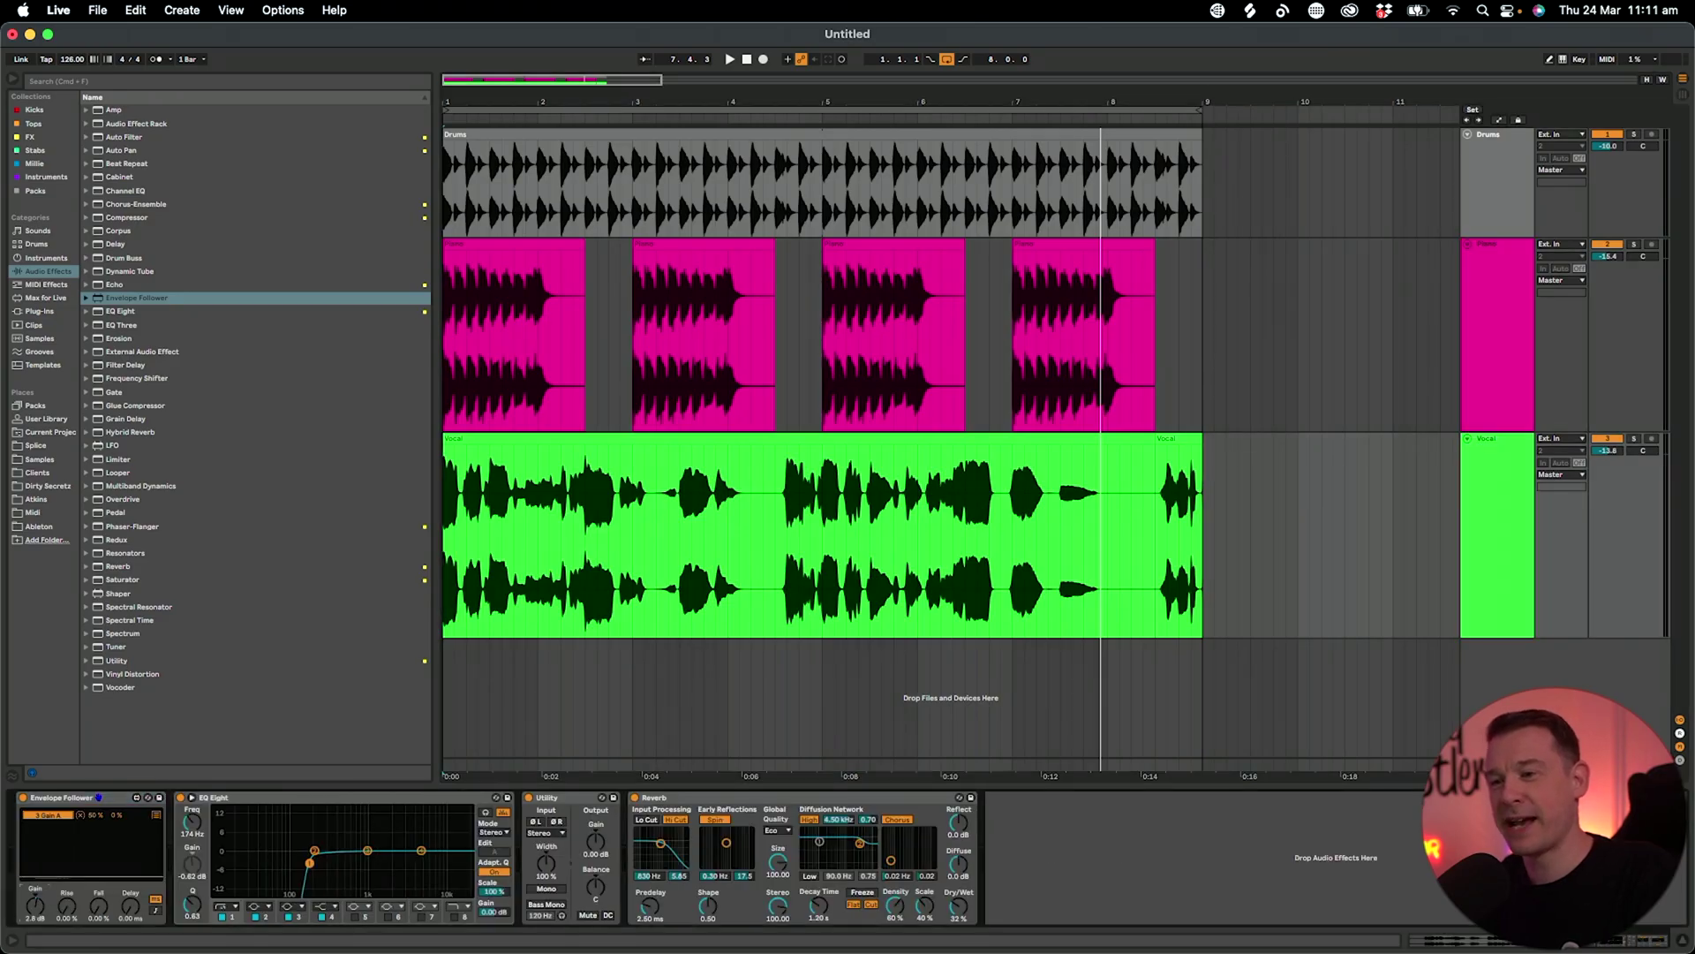
{"action": "left_click", "coordinate": [1521, 315]}
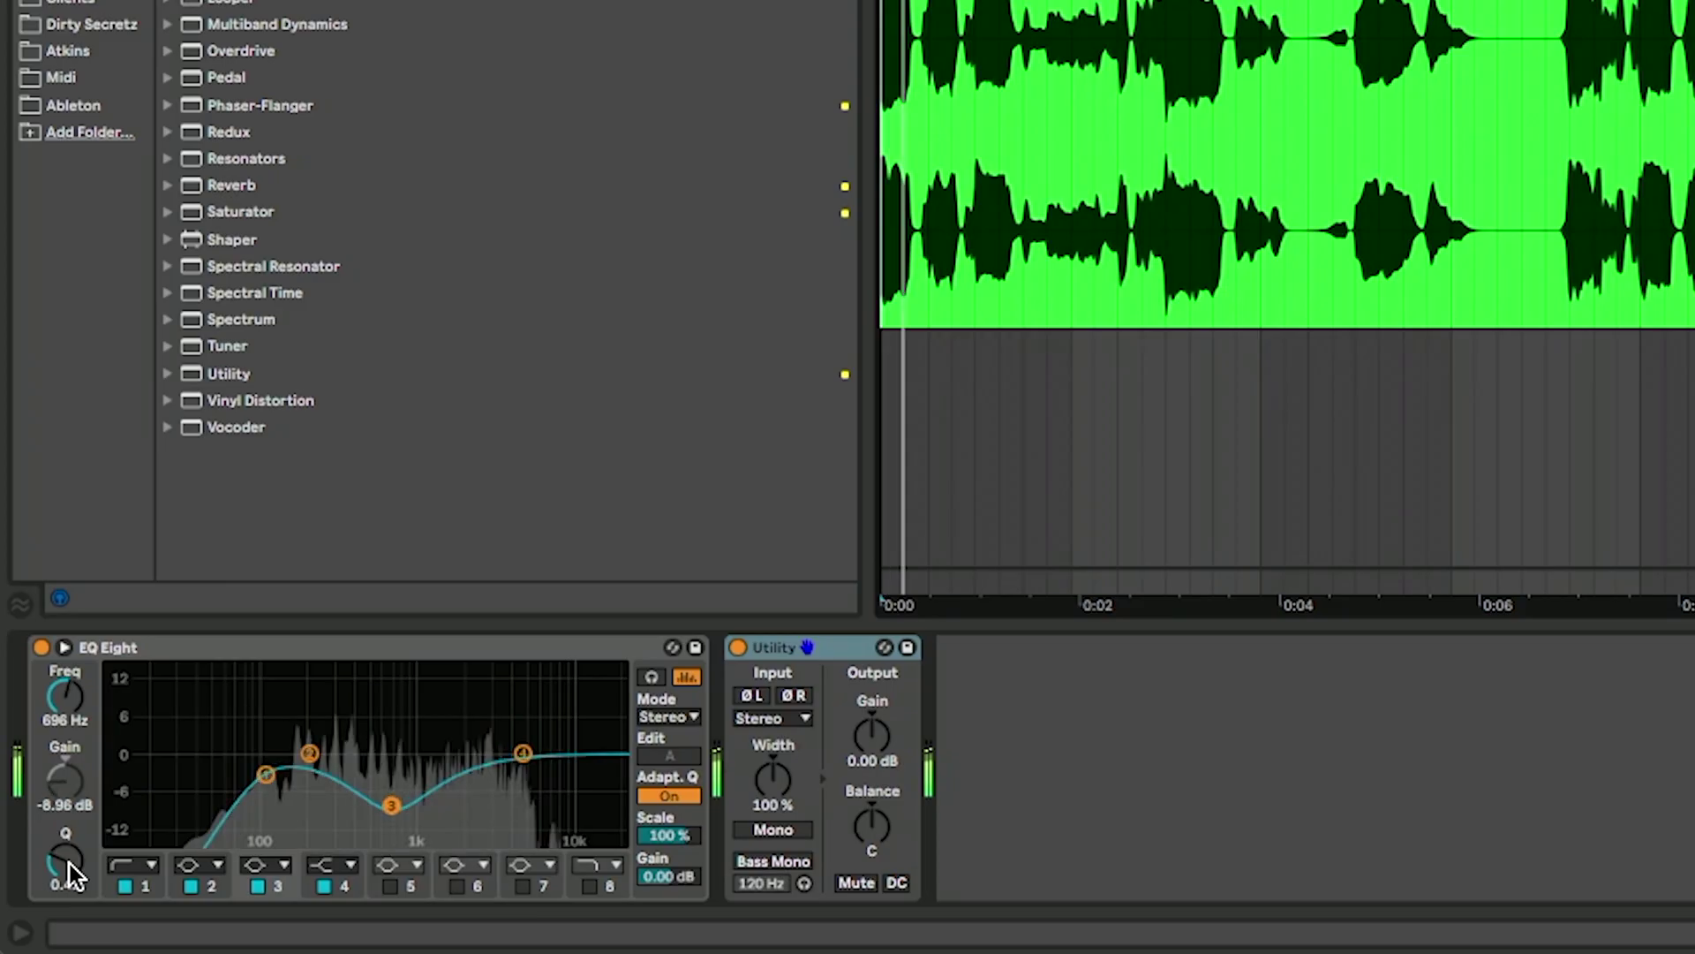
{"action": "left_click_drag", "start_coordinate": [71, 863], "coordinate": [70, 816]}
{"action": "mouse_move", "coordinate": [391, 766]}
{"action": "left_mouse_down"}
{"action": "mouse_move", "coordinate": [391, 810]}
{"action": "mouse_move", "coordinate": [392, 754]}
{"action": "left_mouse_up"}
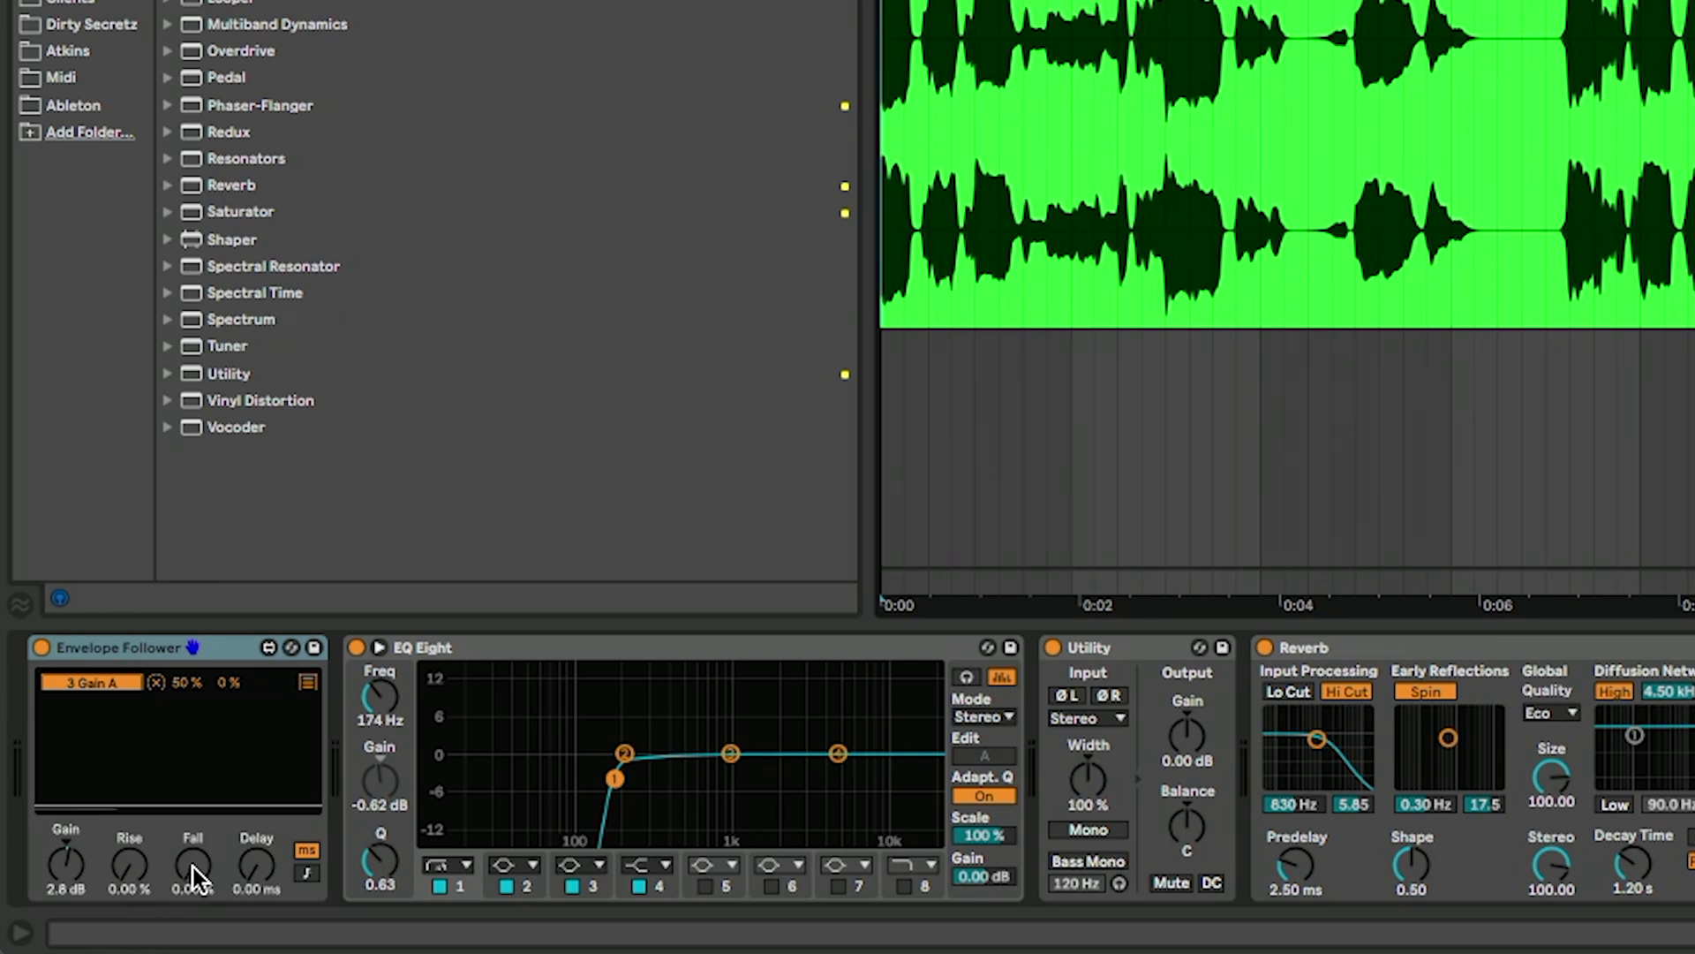
During playback set Envelope Follower Rise to 0.79% and Fall to 0.00%, hearing the band 3 dip.
{"action": "key", "text": "space"}
{"action": "left_click_drag", "start_coordinate": [130, 870], "coordinate": [130, 805]}
{"action": "left_click_drag", "start_coordinate": [192, 867], "coordinate": [193, 790]}
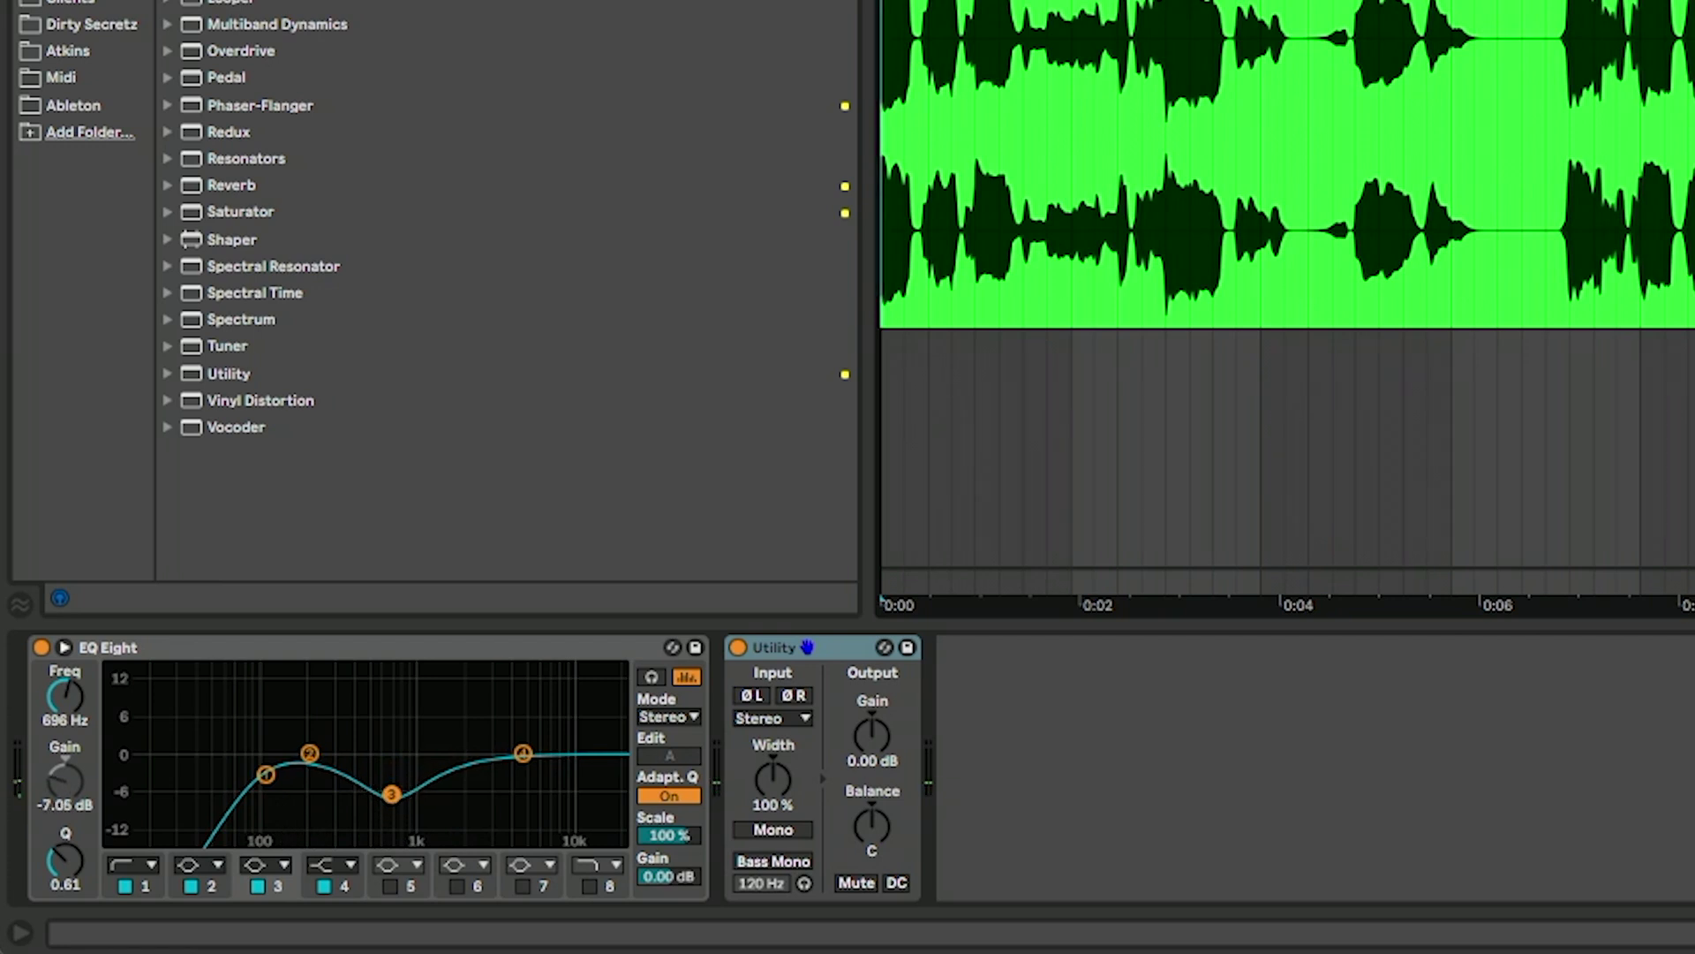
{"action": "key", "text": "space"}
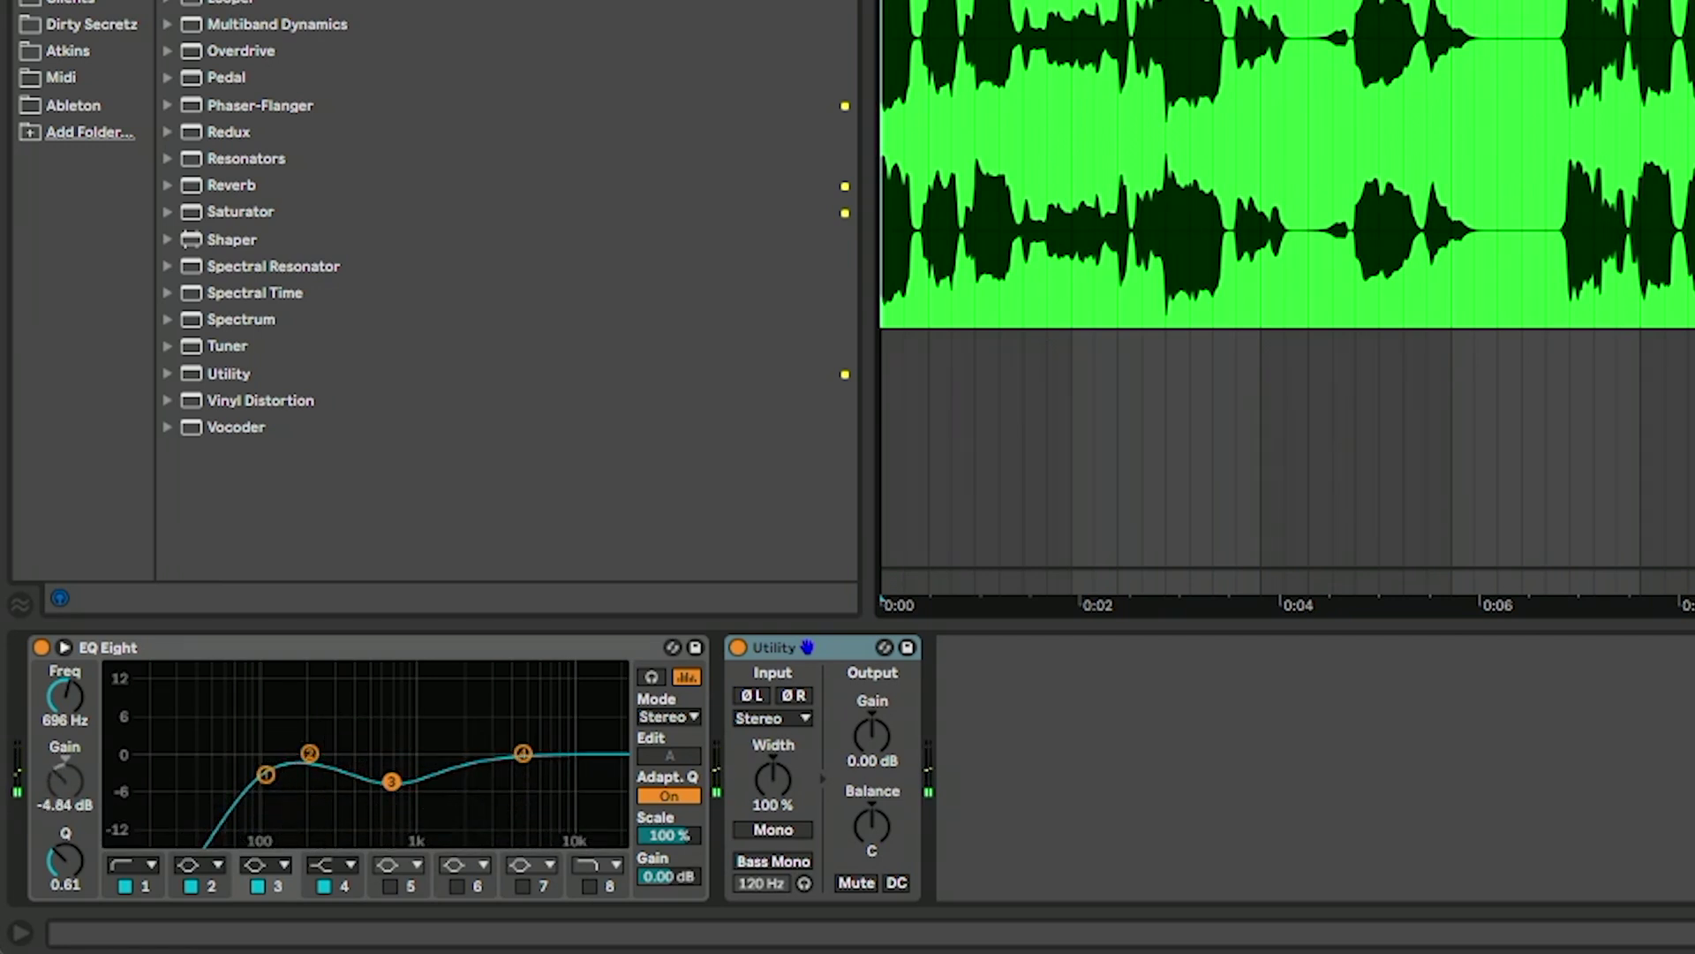
{"action": "key", "text": "space"}
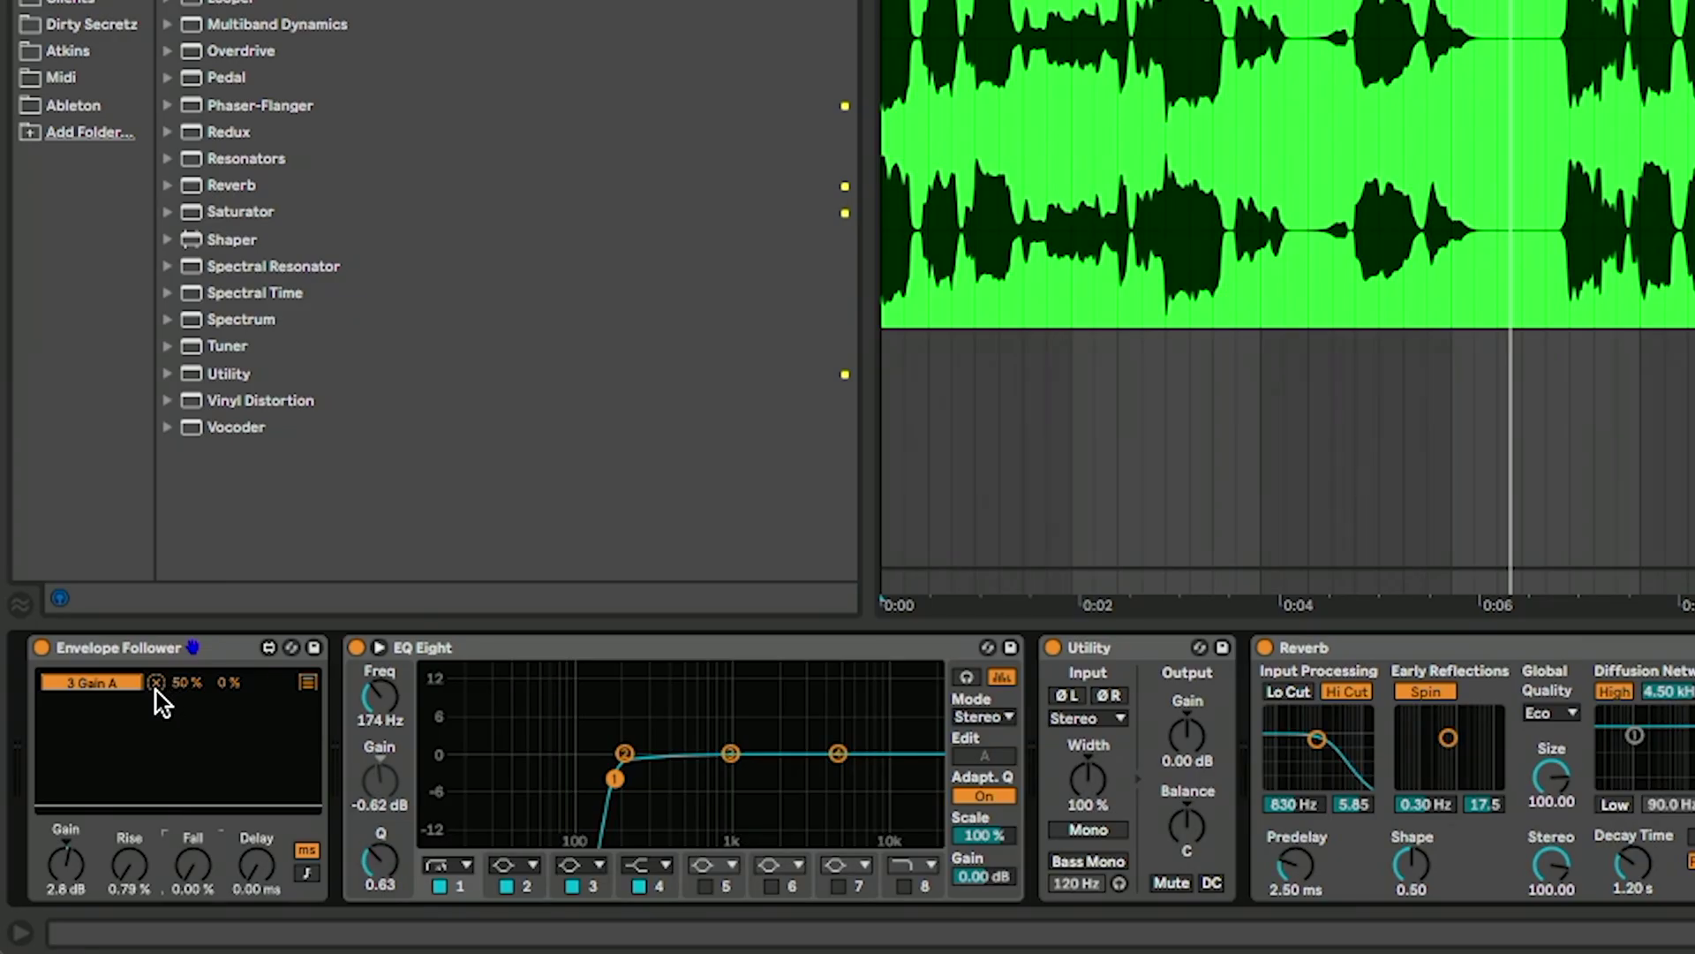
Replace the band 3 gain mapping with the piano Utility Gain and play to hear it dip.
{"action": "left_click", "coordinate": [157, 684]}
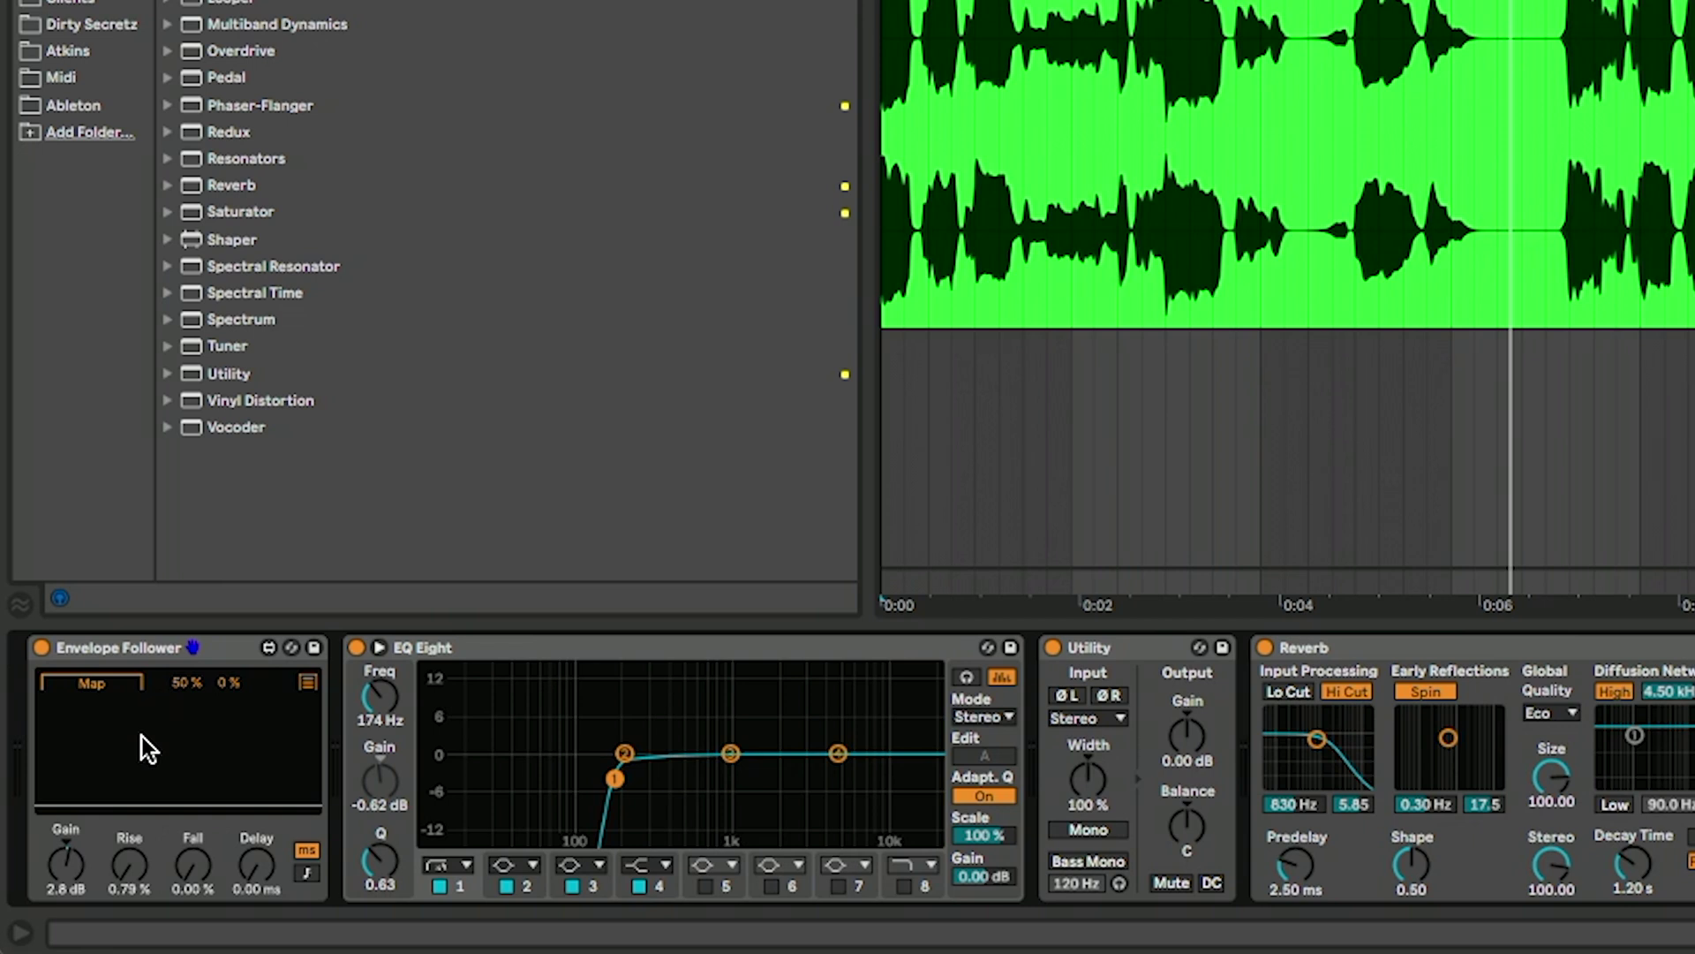
{"action": "left_click", "coordinate": [110, 684]}
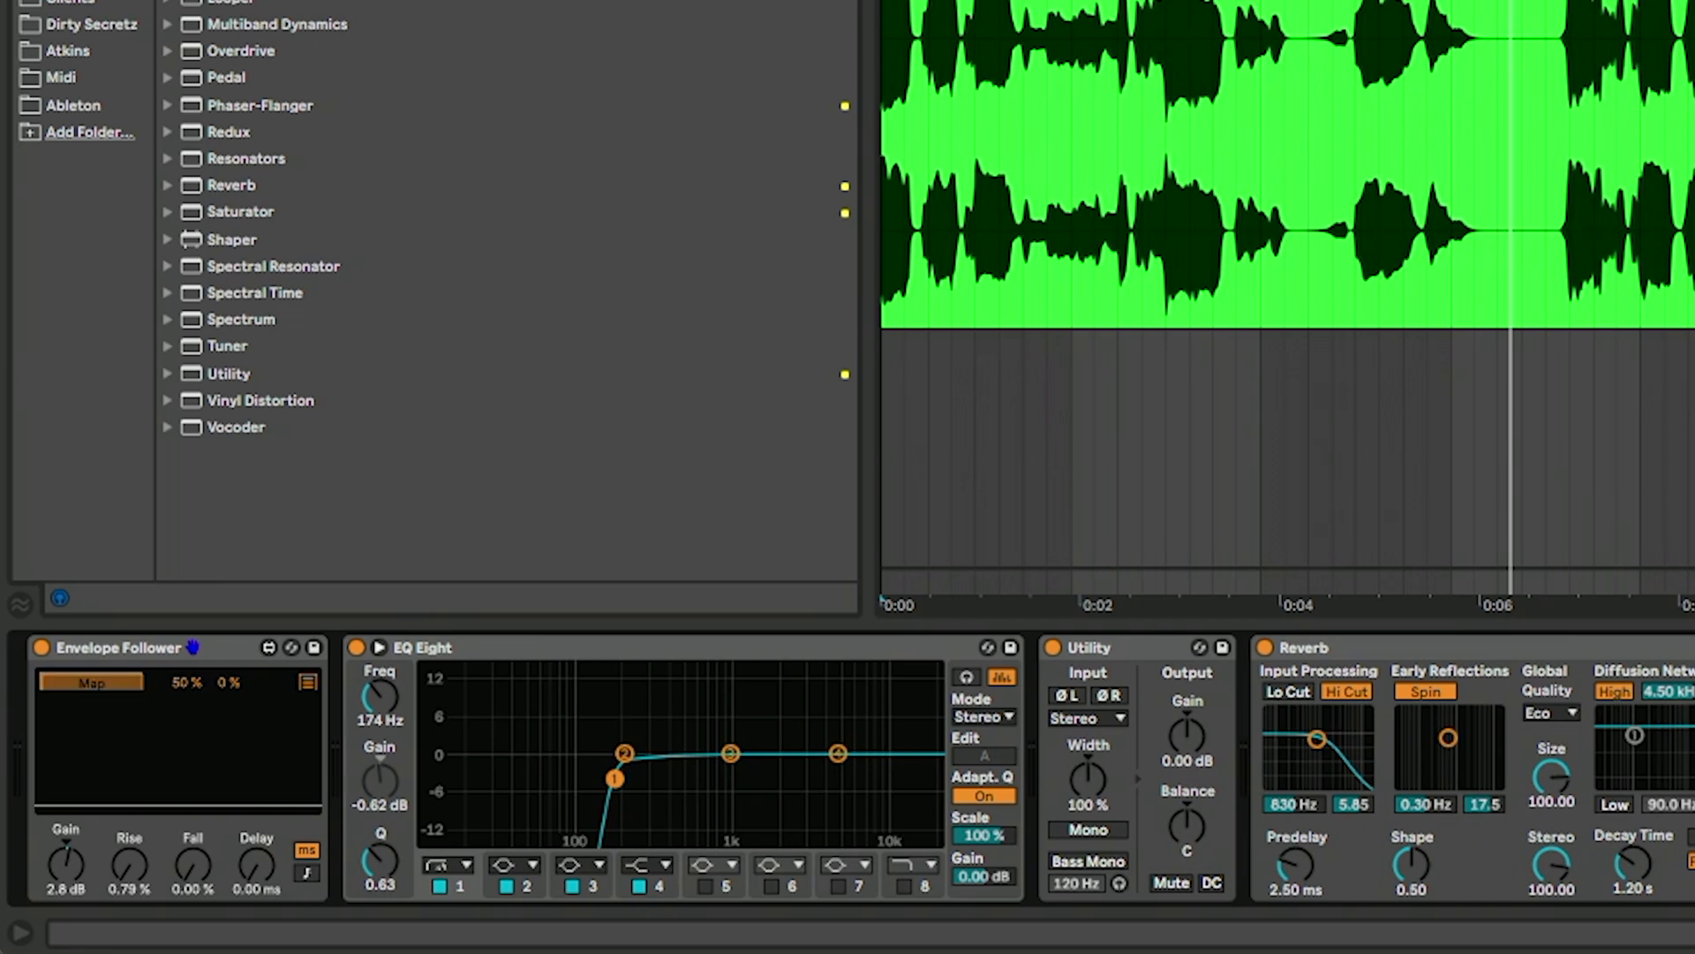
{"action": "left_click", "coordinate": [1126, 578]}
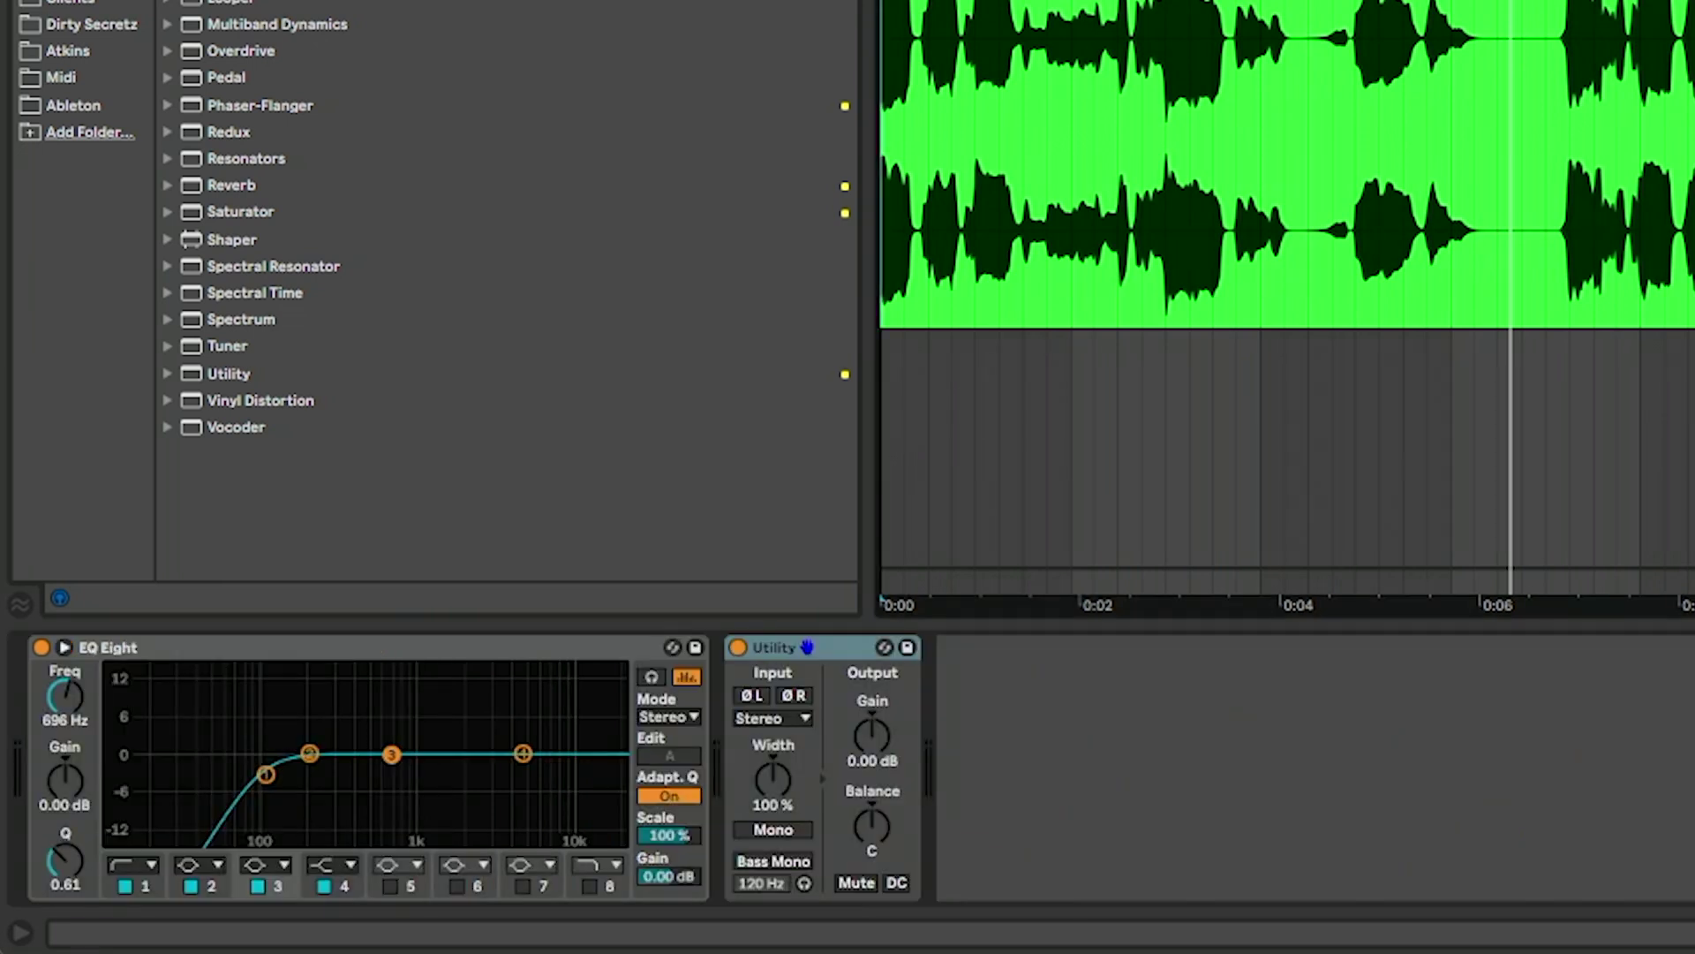
{"action": "left_click", "coordinate": [879, 744]}
{"action": "key", "text": "space"}
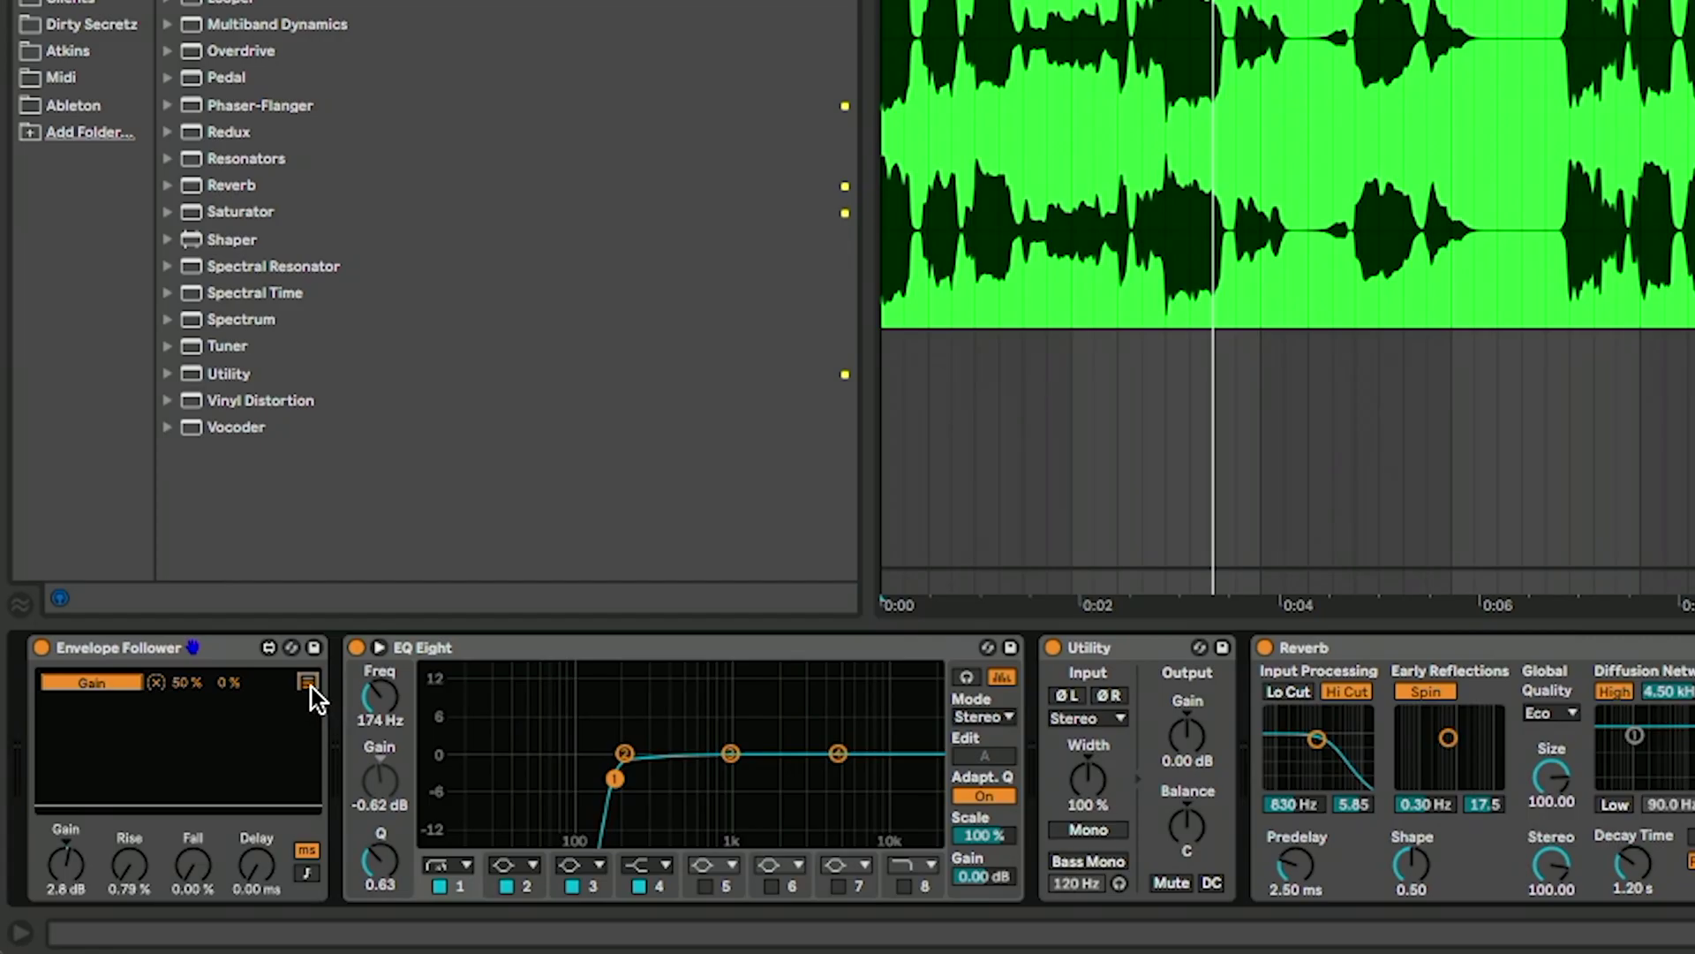
Add a second mapping to piano EQ band 3 gain at -15 dB, with its range value set to 20.
{"action": "left_click", "coordinate": [157, 815]}
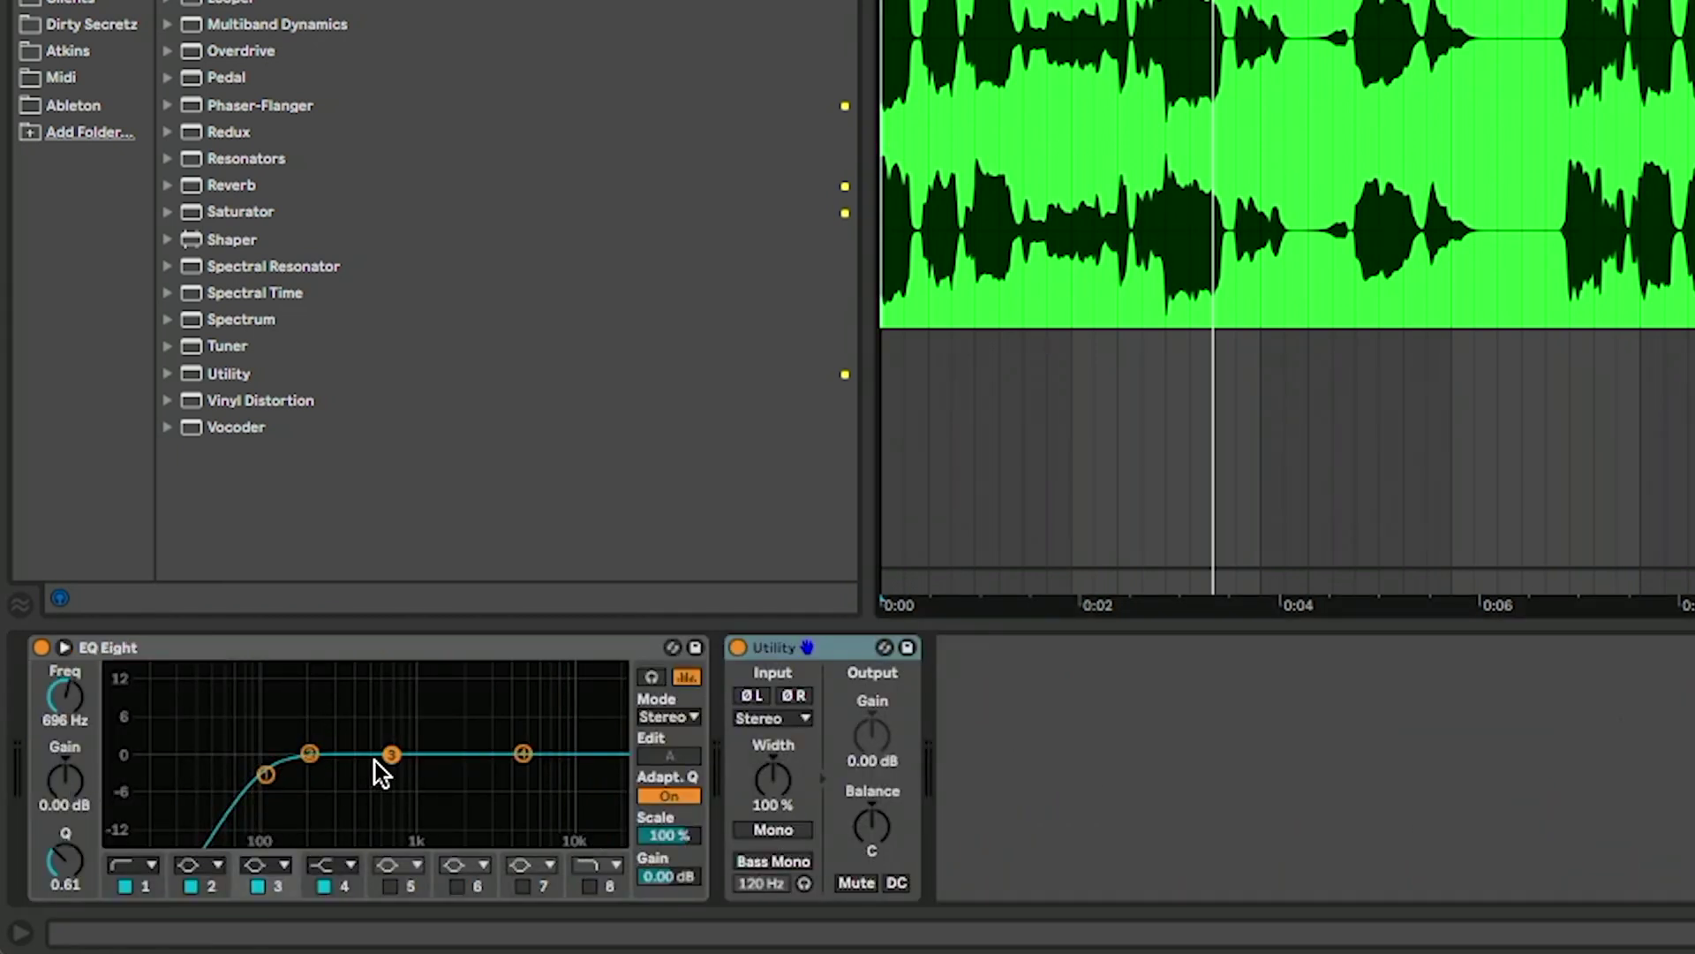
{"action": "left_click_drag", "start_coordinate": [62, 773], "coordinate": [67, 787]}
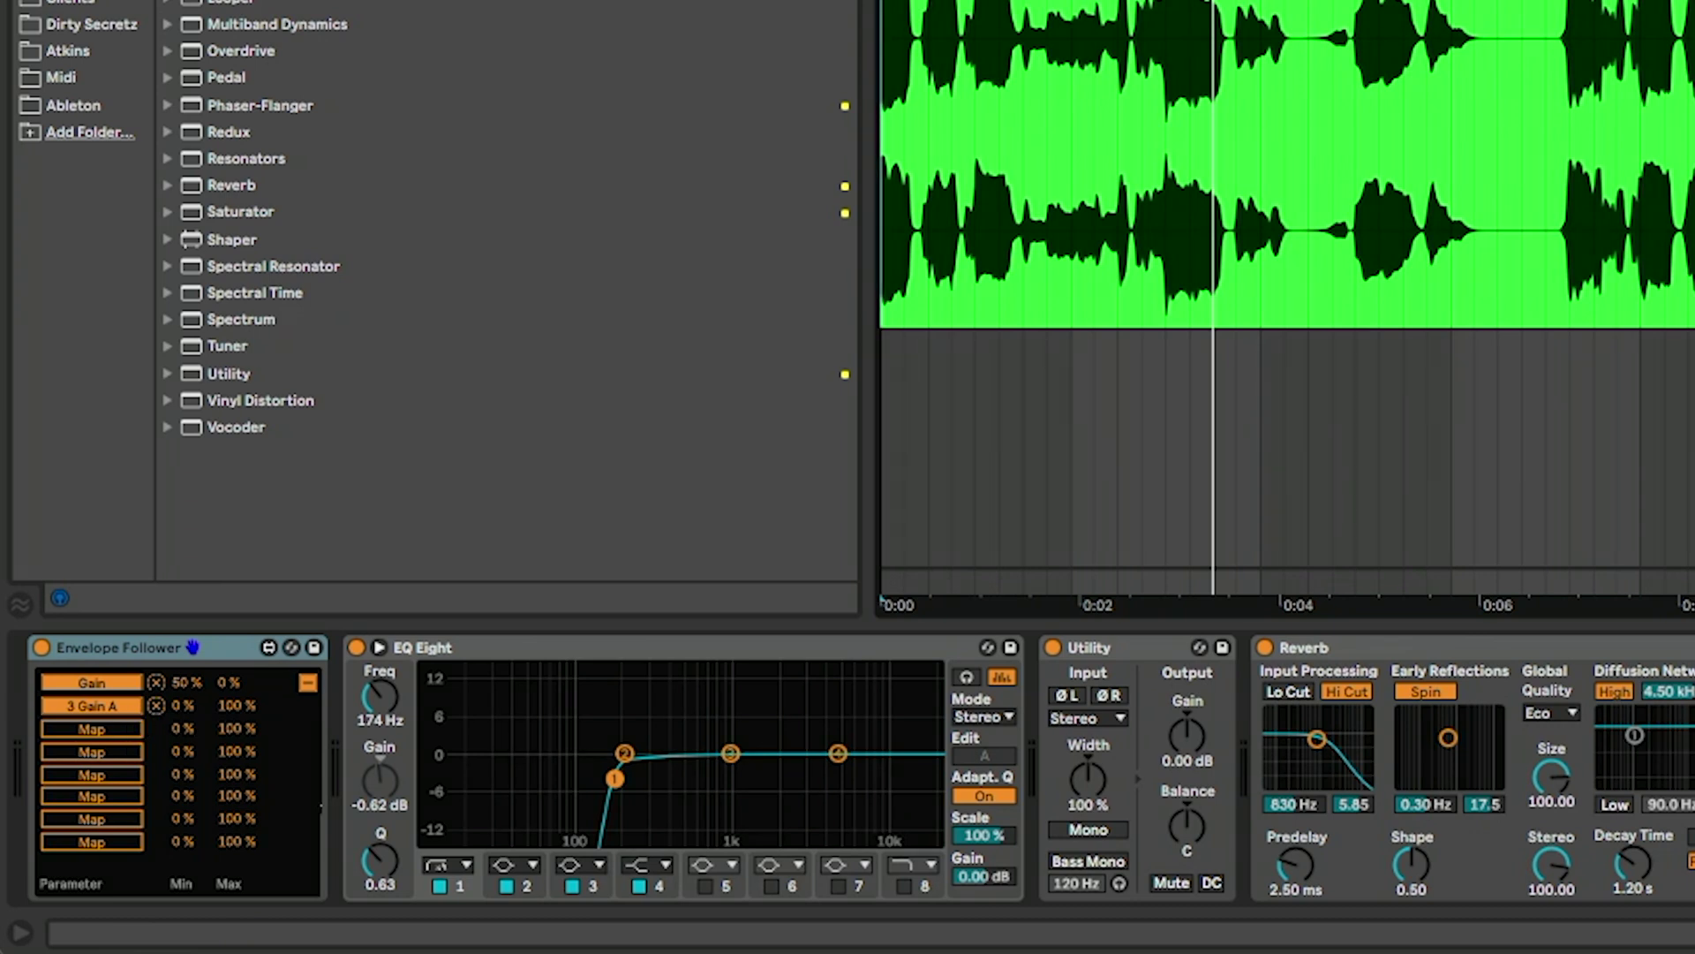
{"action": "left_click", "coordinate": [187, 706]}
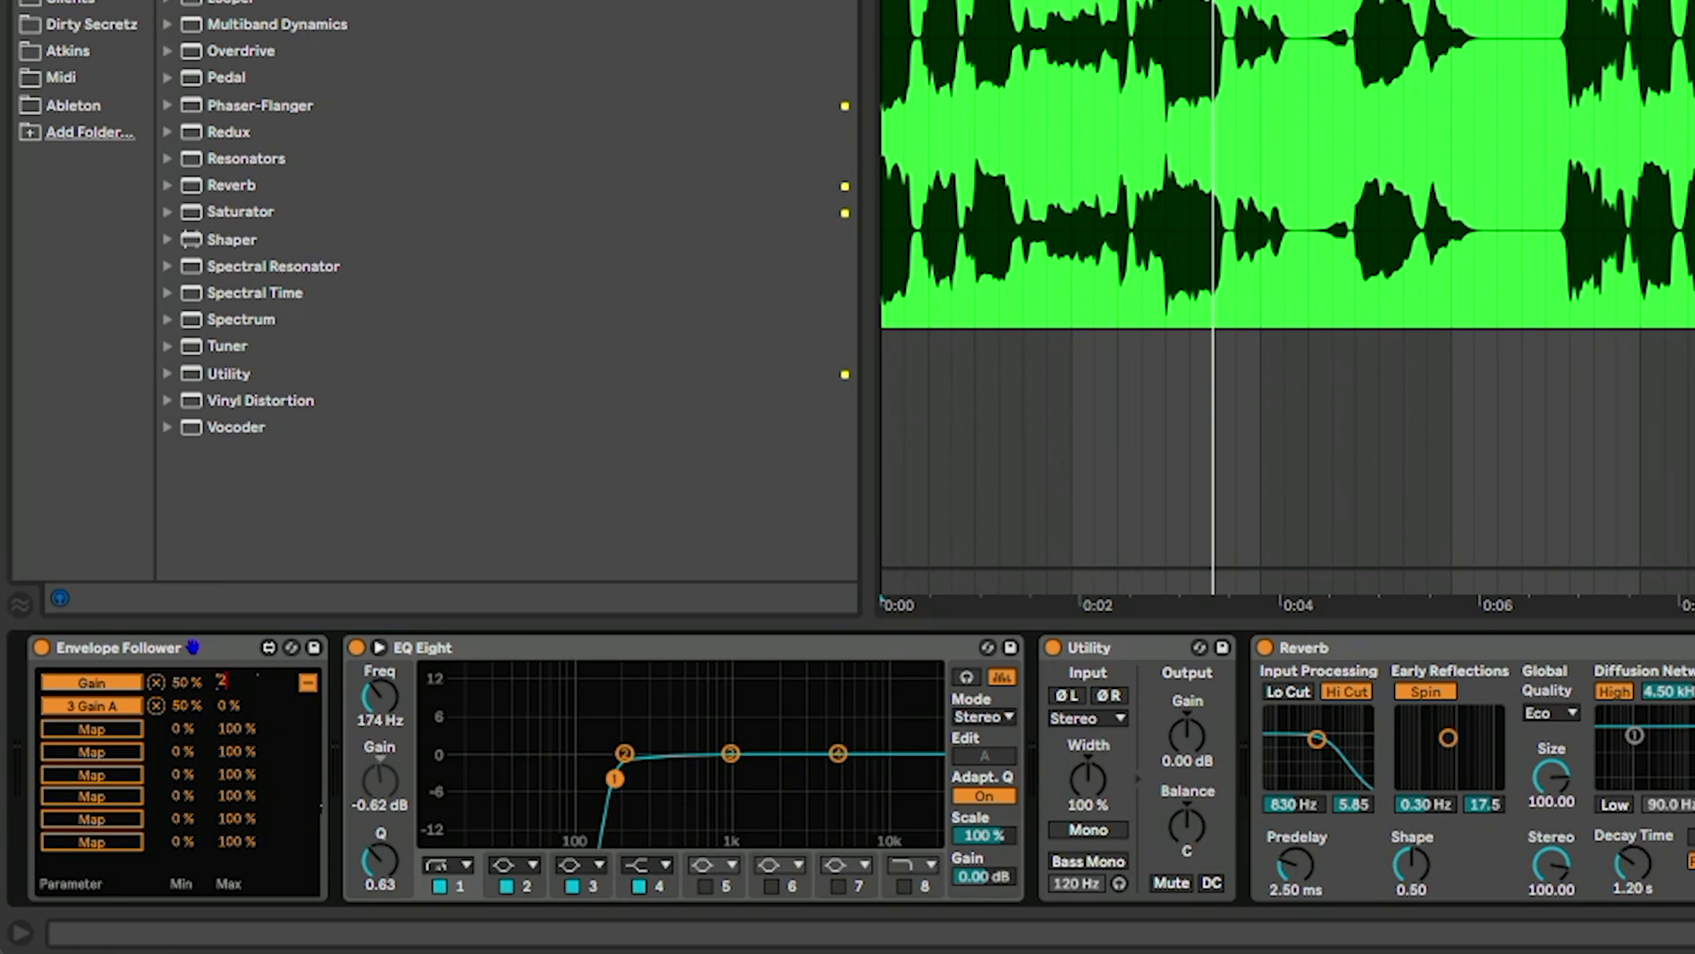
{"action": "type", "text": "20"}
Play the song from the start to hear both mappings duck the piano.
{"action": "key", "text": "space"}
{"action": "key", "text": "Down"}
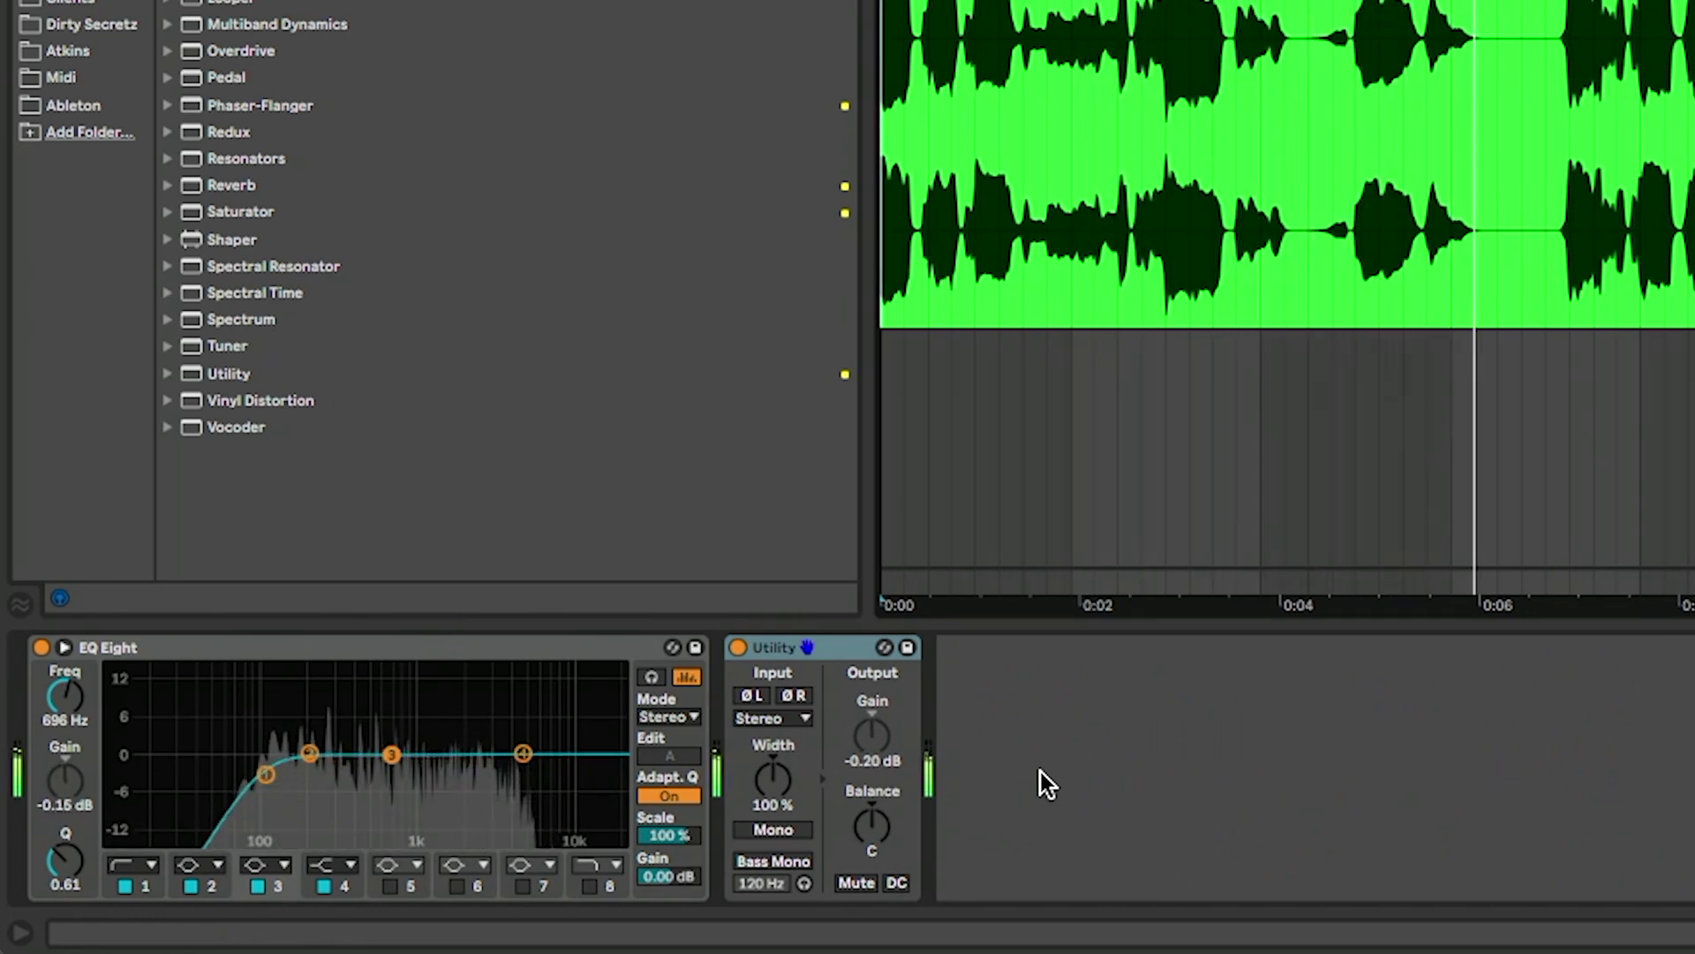
{"action": "key", "text": "space"}
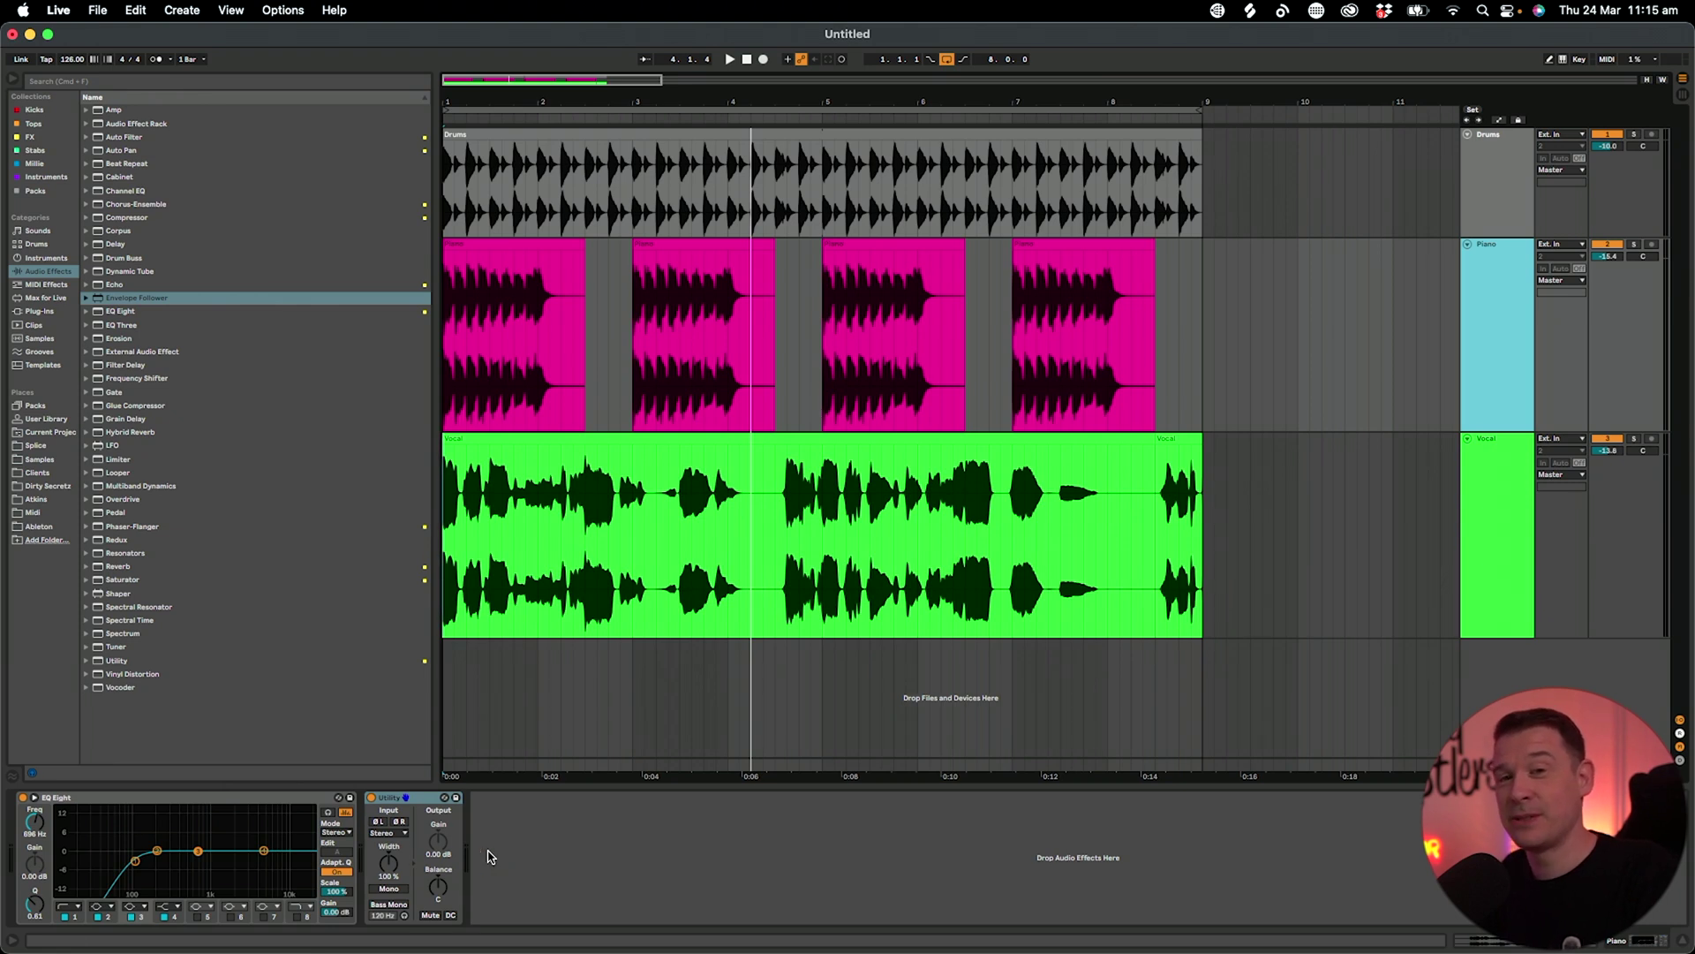
{"action": "key", "text": "space"}
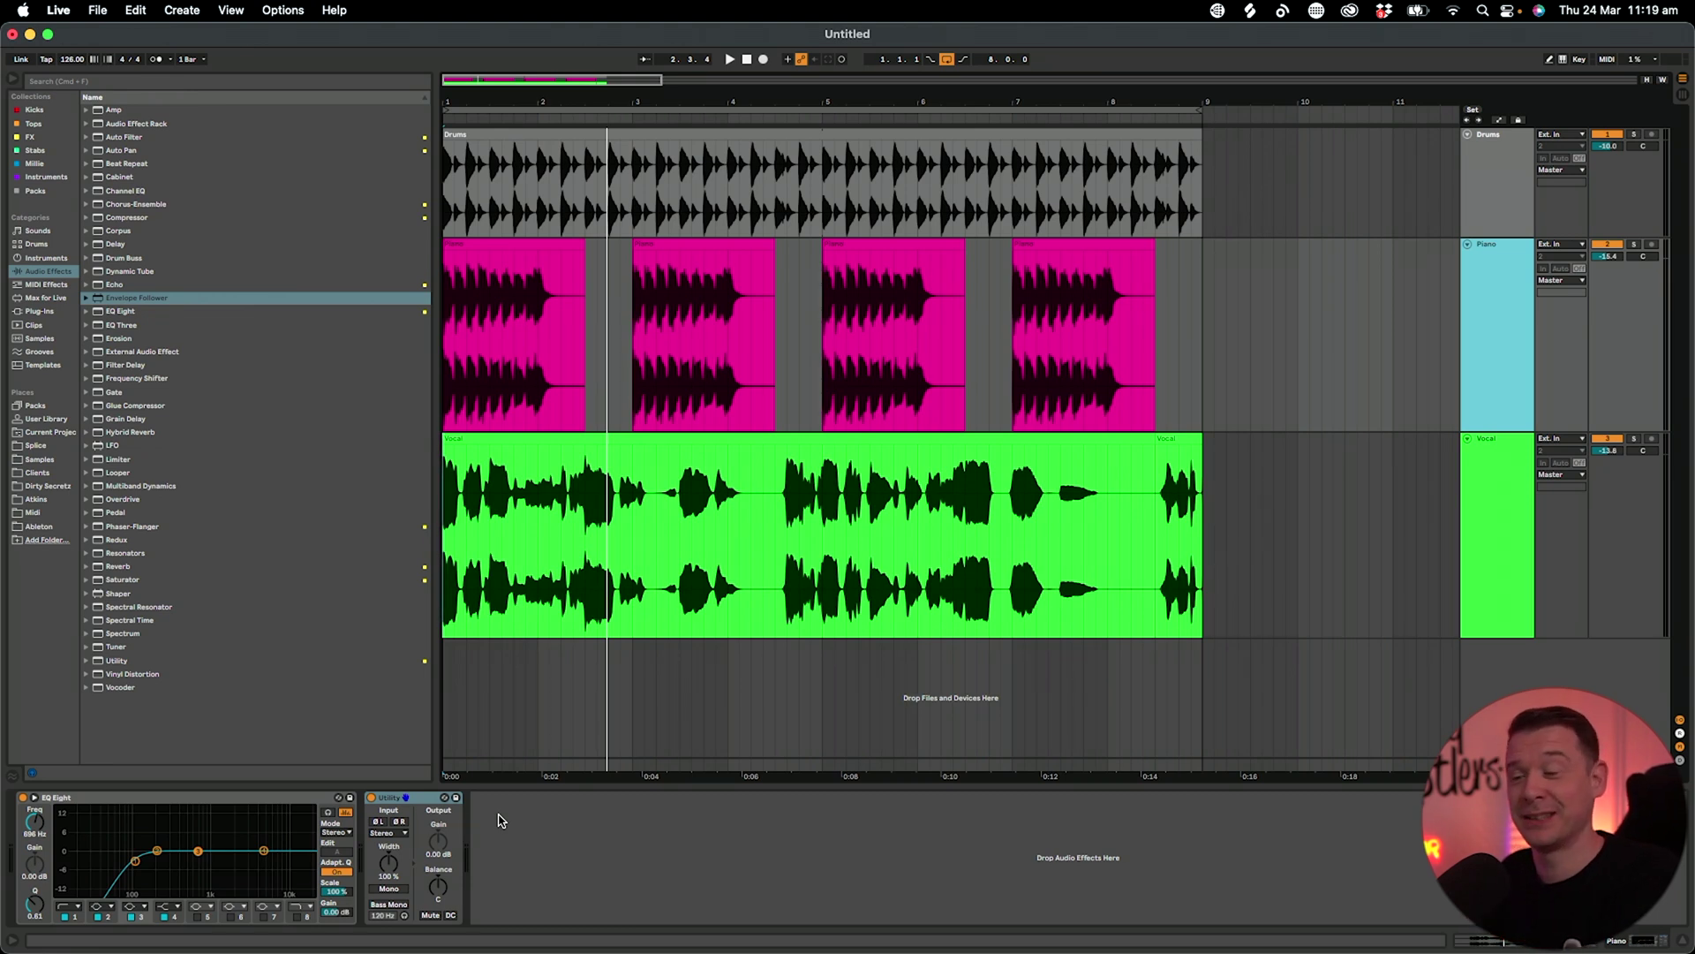
Delete the Utility device from the Piano track's chain, then return to the Vocal chain.
{"action": "left_click", "coordinate": [380, 798]}
{"action": "key", "text": "Delete"}
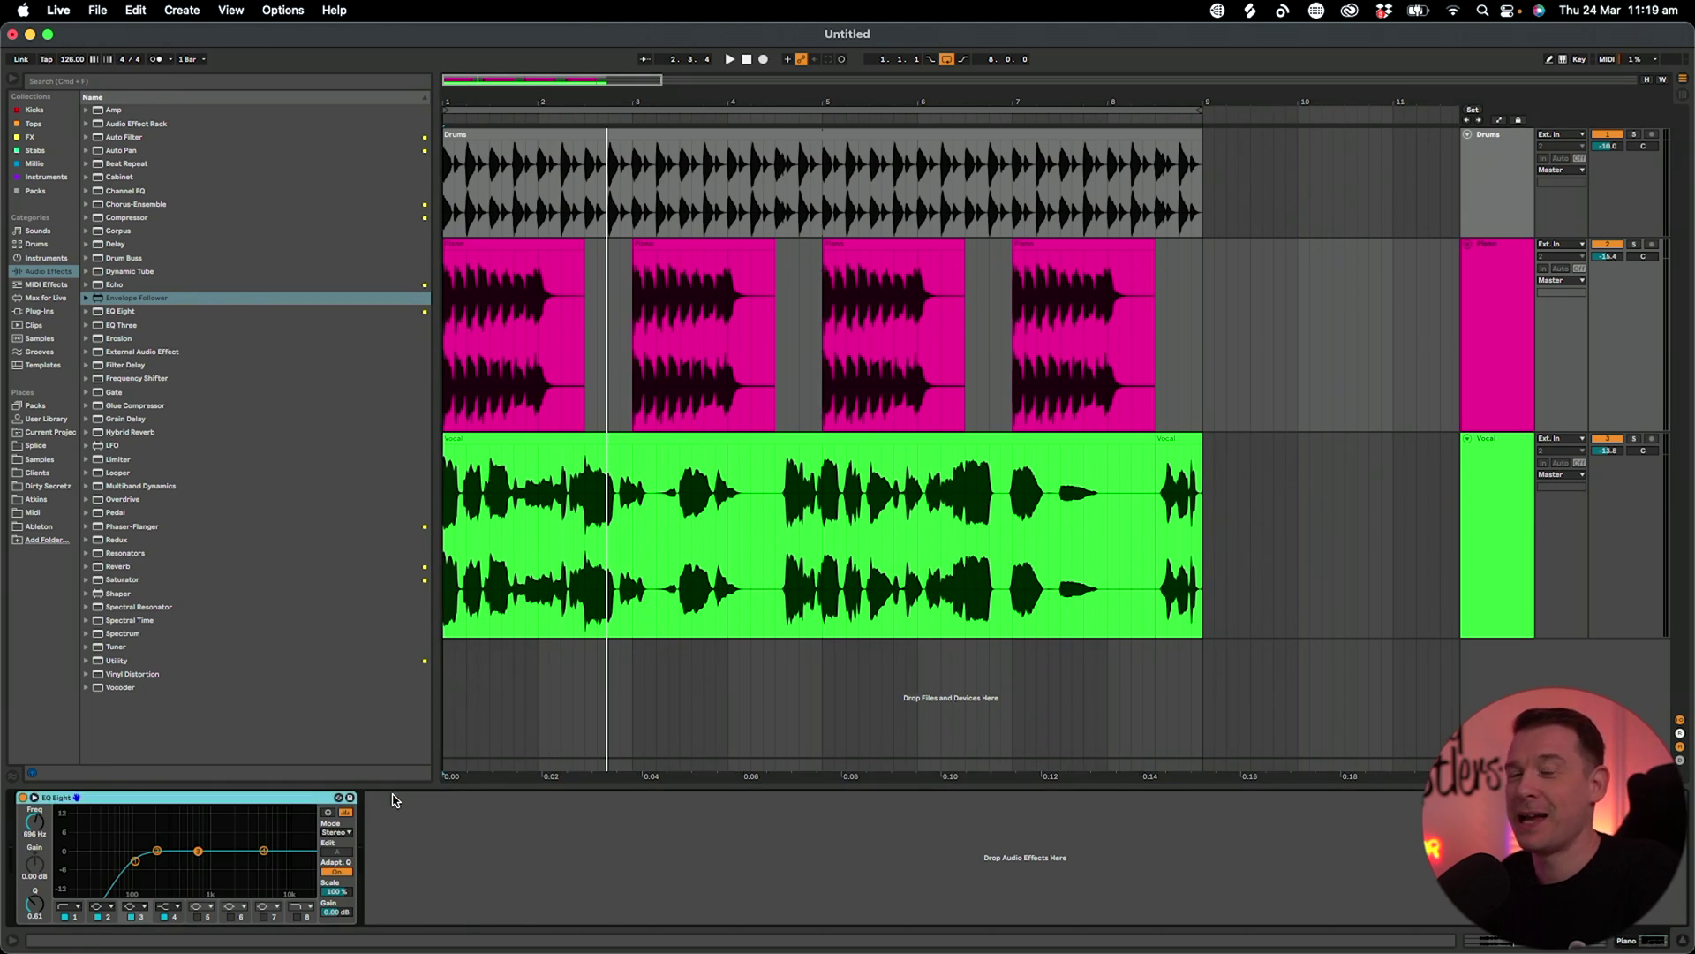
{"action": "left_click", "coordinate": [1392, 503]}
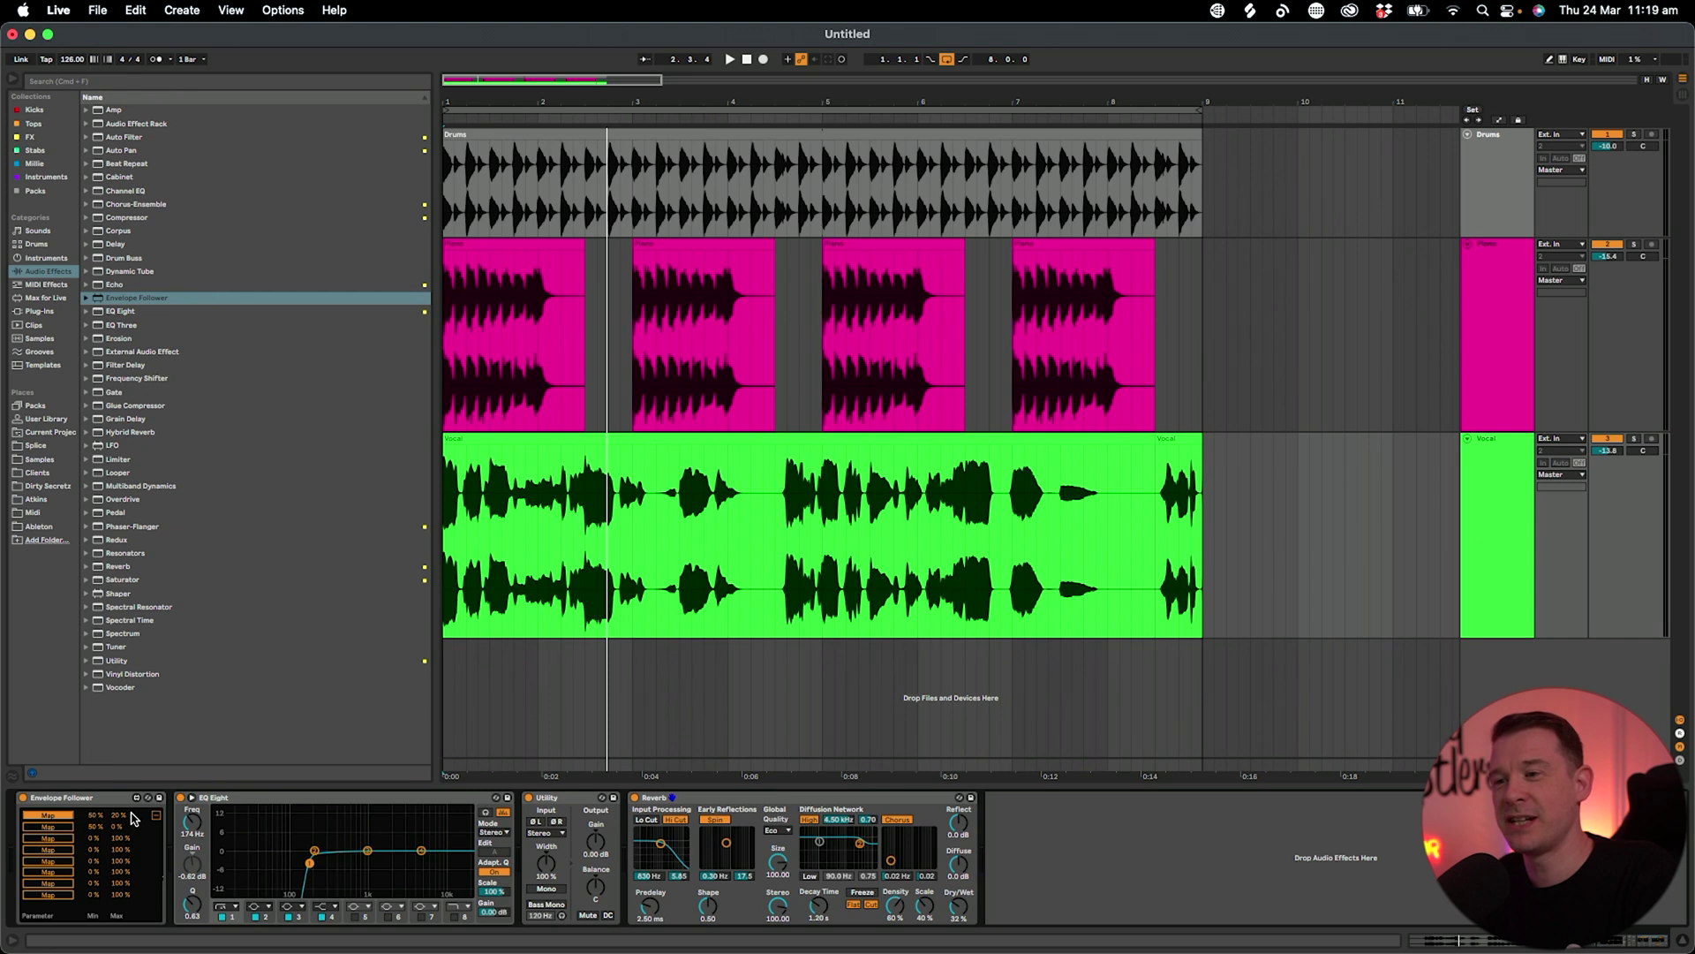
Play the song and watch the Envelope Follower duck EQ band 3 gain between 50% and 20%.
{"action": "left_click", "coordinate": [1381, 379]}
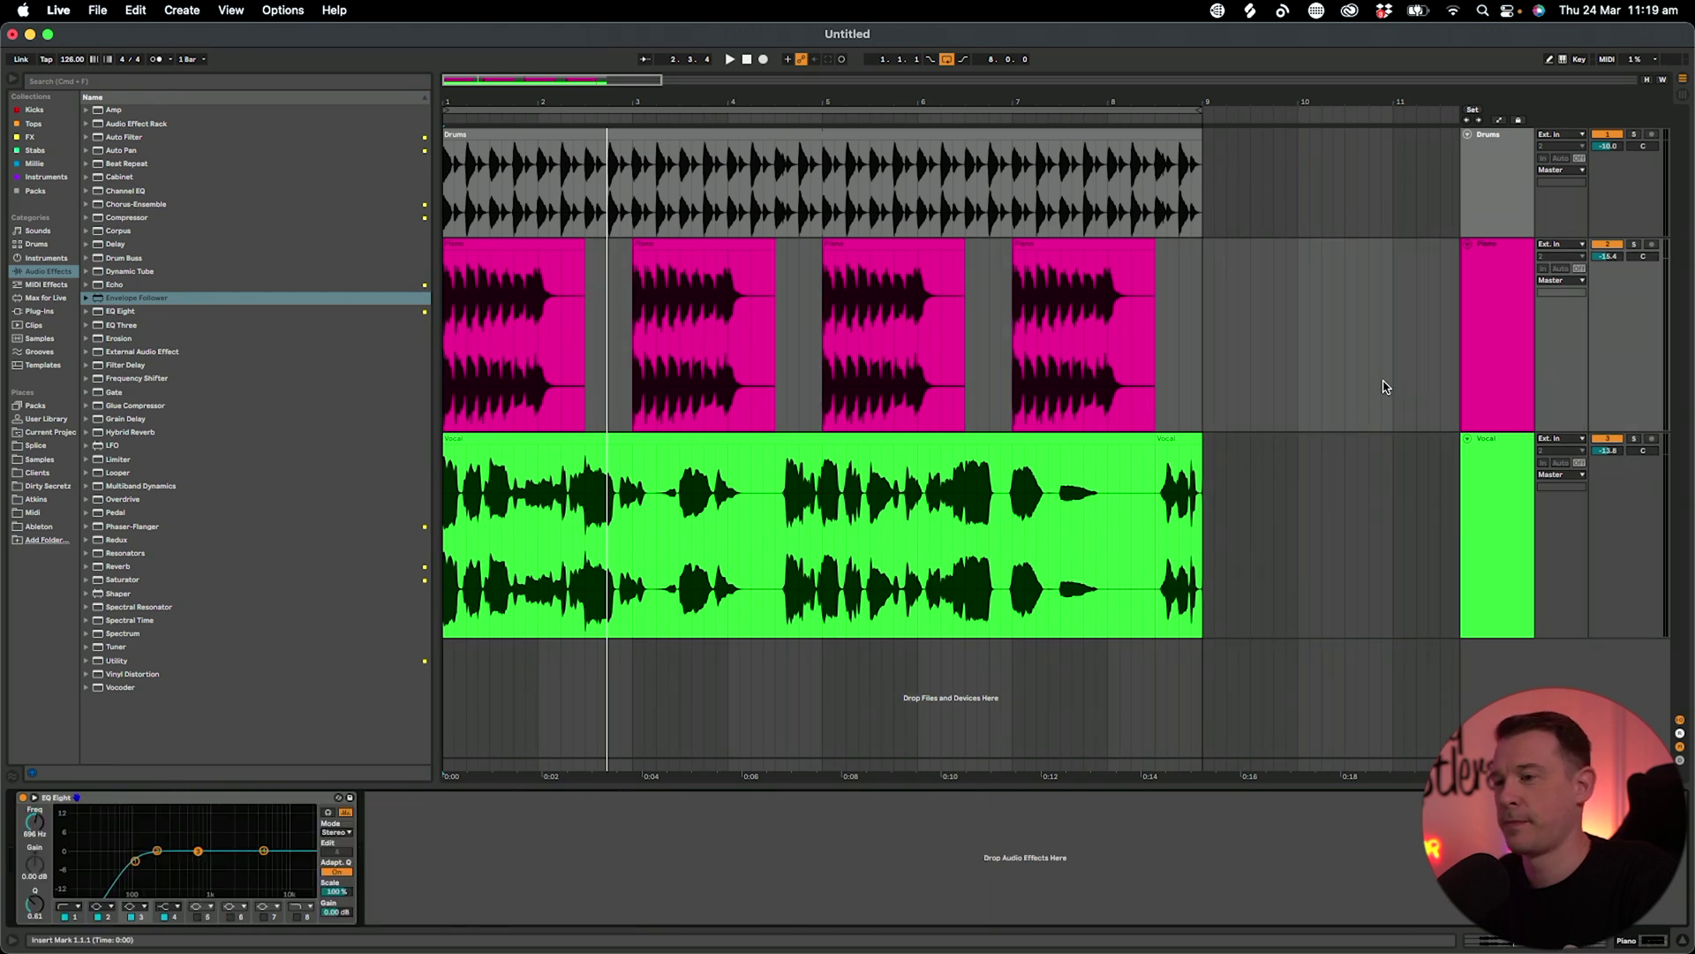
{"action": "key", "text": "space"}
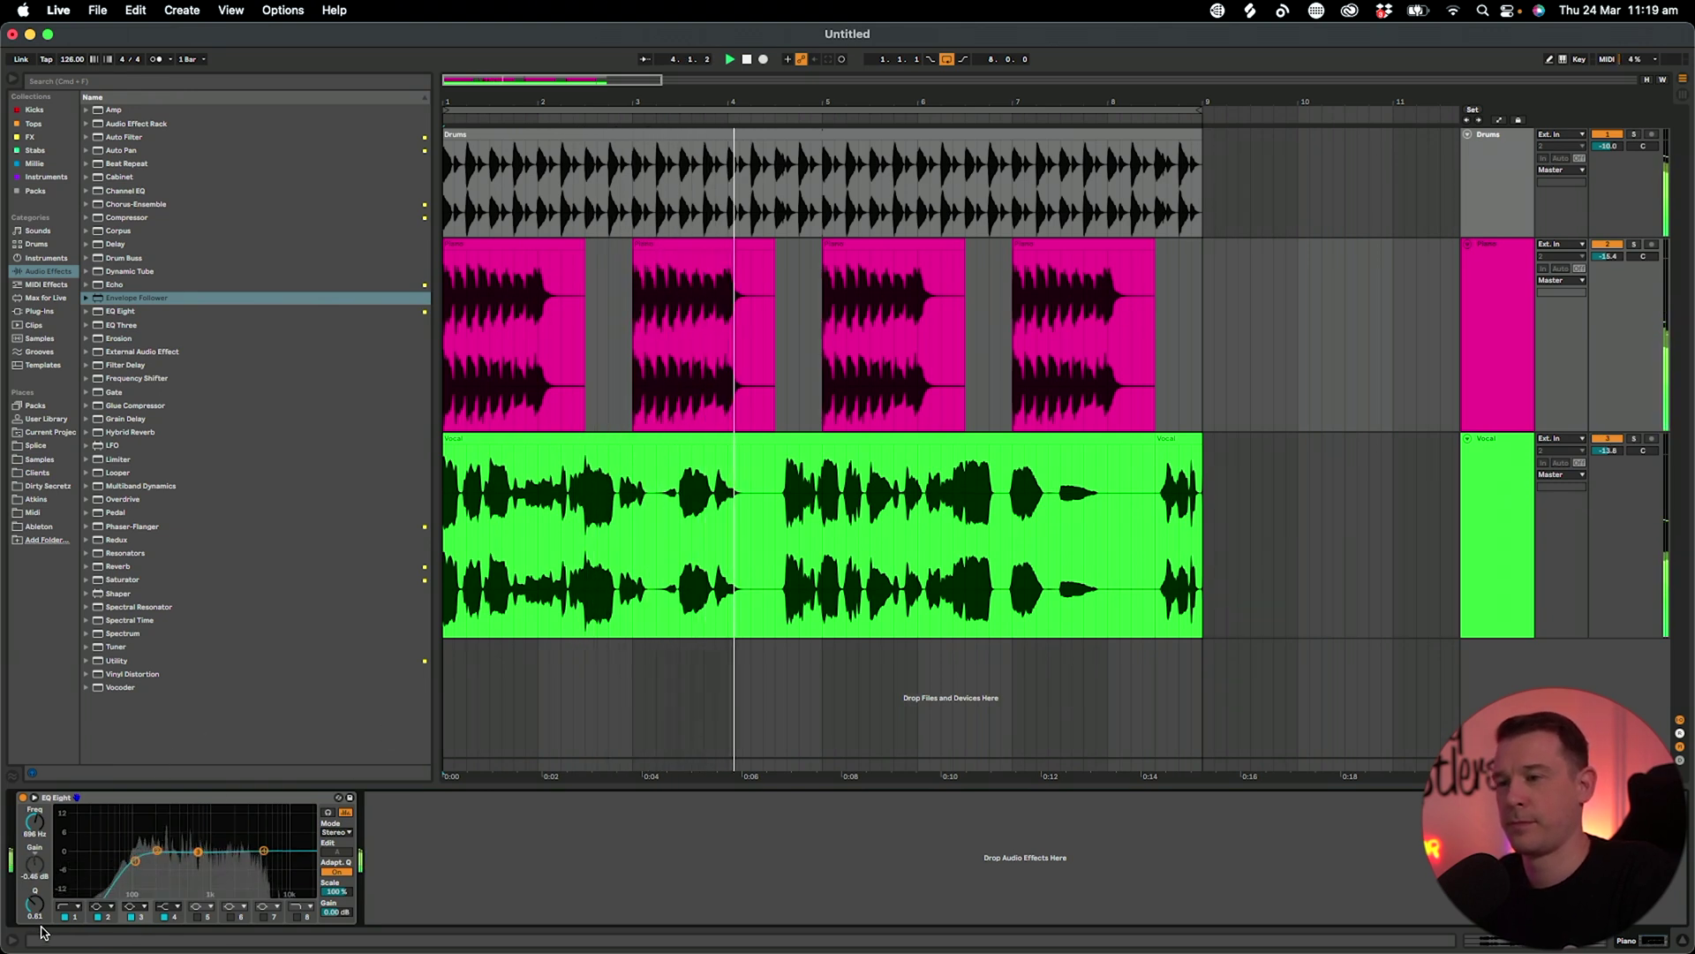
{"action": "left_click", "coordinate": [1506, 470]}
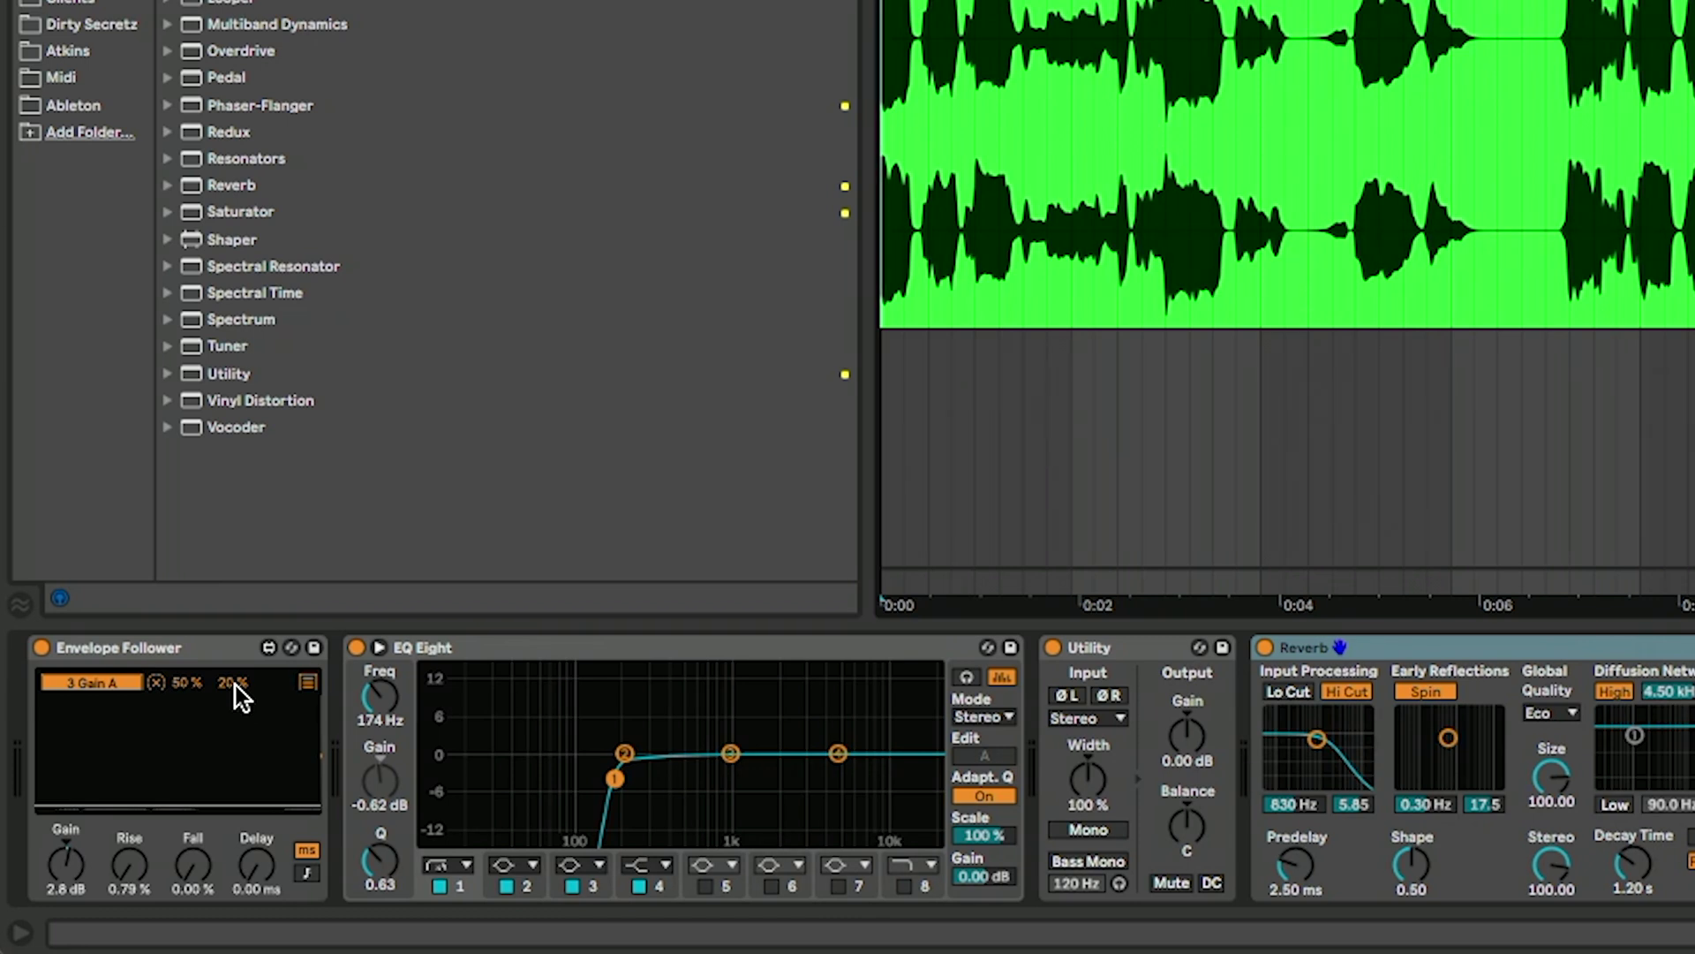
{"action": "key", "text": "space"}
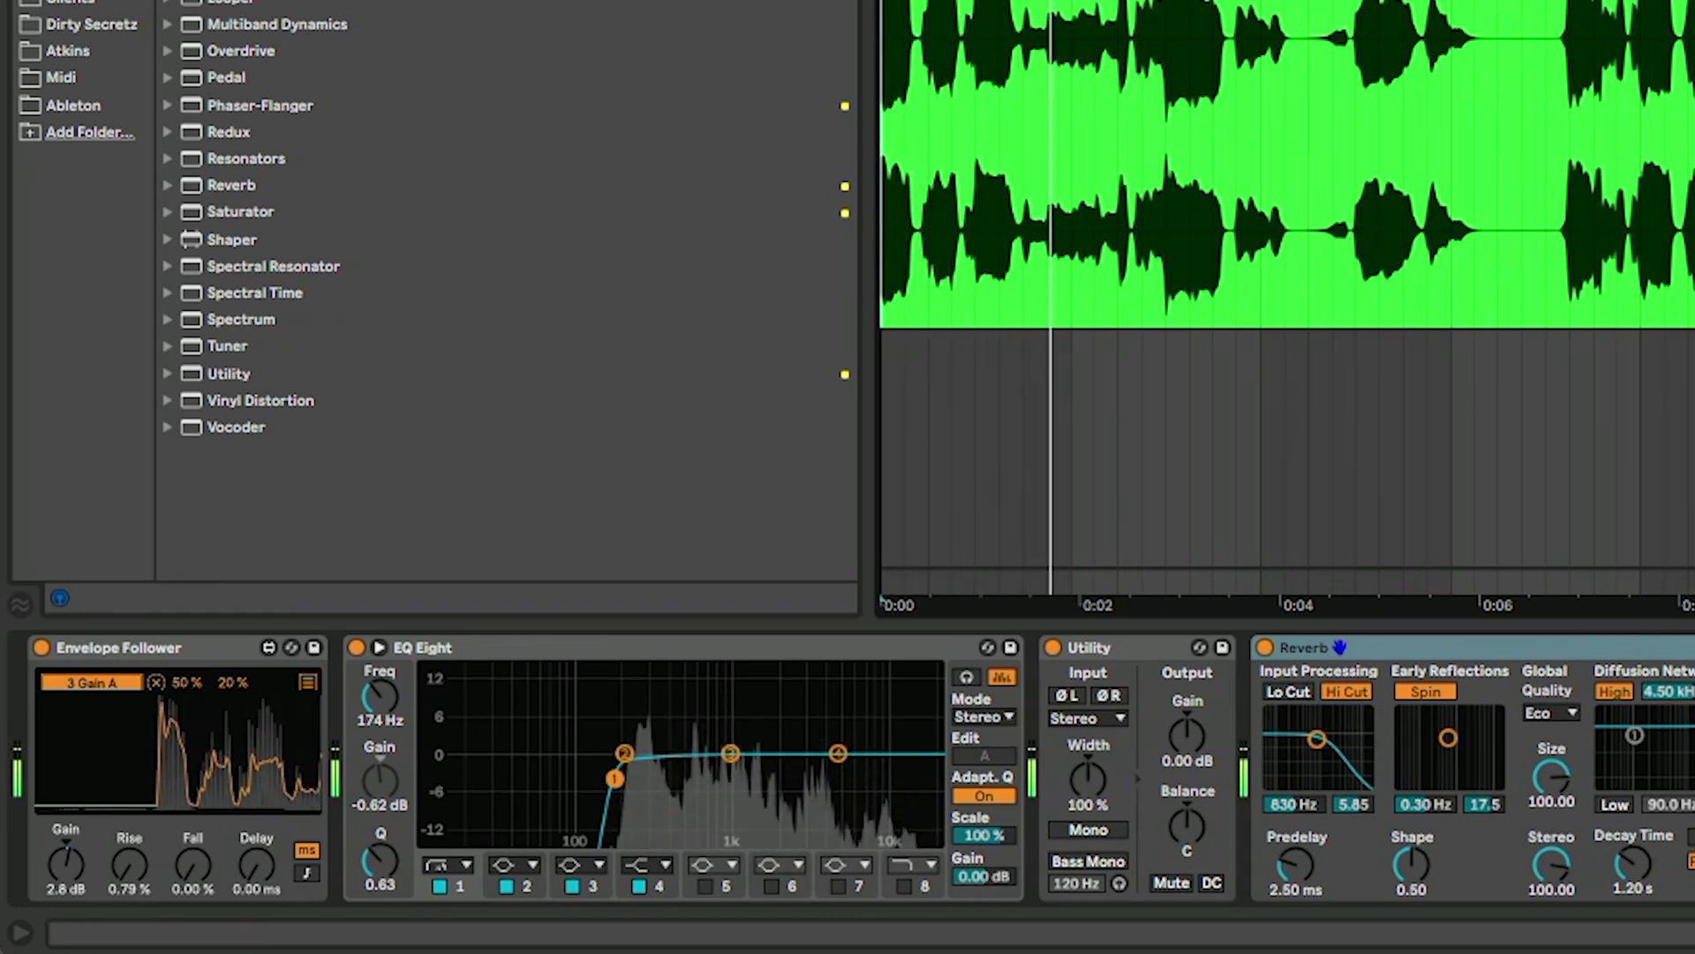